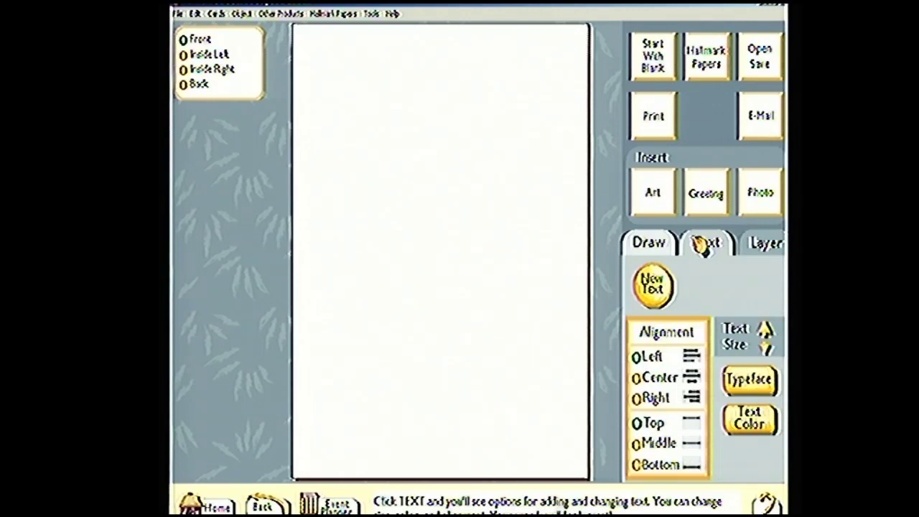
Step: Draw a slanted straight line across the middle of the blank card front, and delete it again
left_click(651, 242)
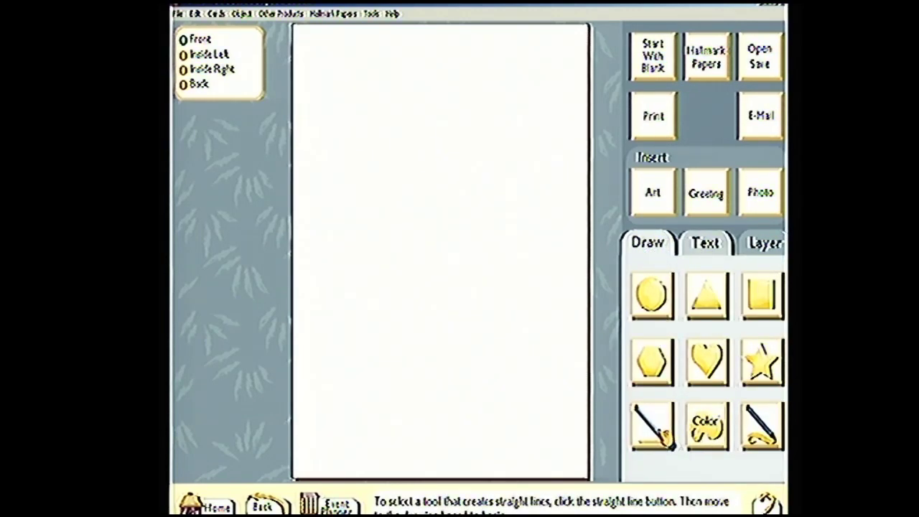
left_click(655, 430)
mouse_move(478, 163)
left_mouse_down()
mouse_move(487, 376)
mouse_move(446, 380)
left_mouse_up()
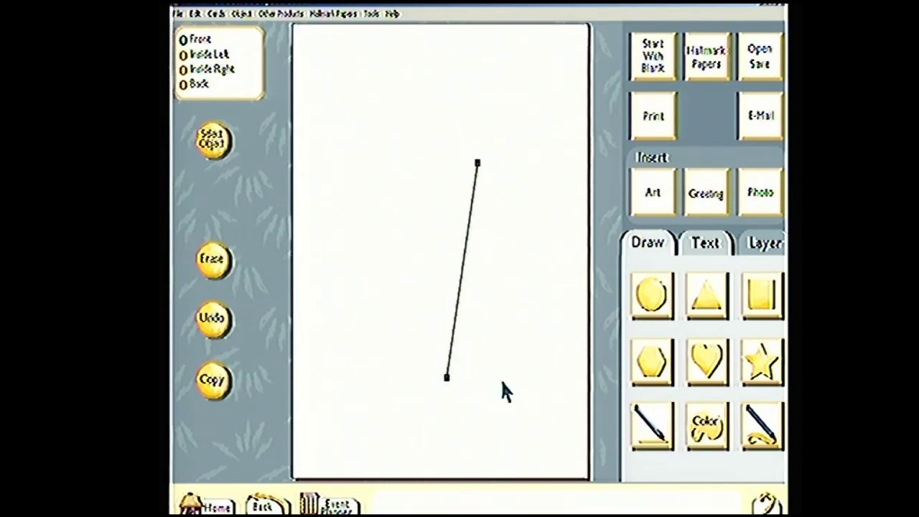
key("Delete")
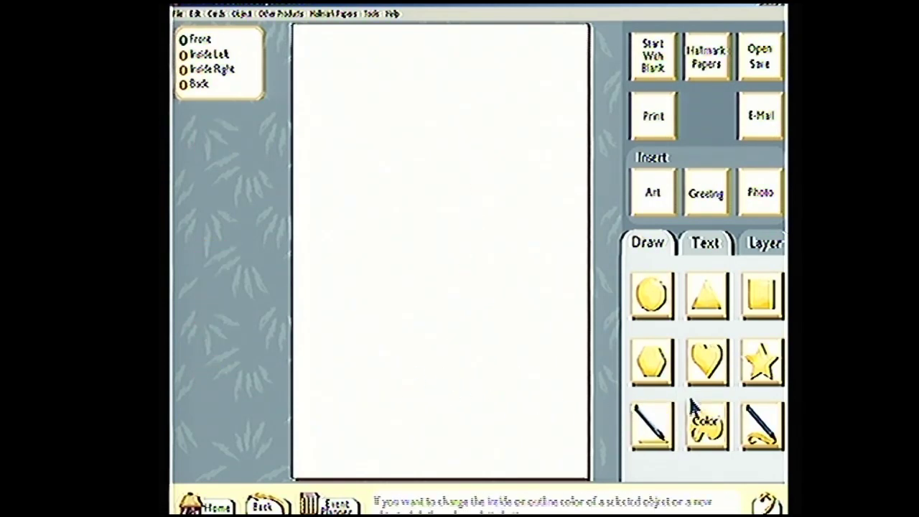
Step: Set the object's inside color to yellow and draw a rectangle that covers the whole card front
left_click(718, 428)
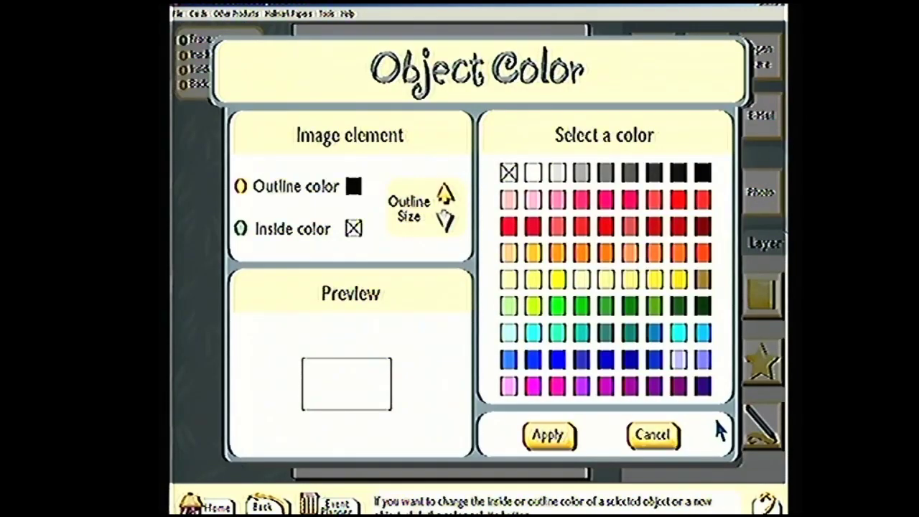
left_click(654, 281)
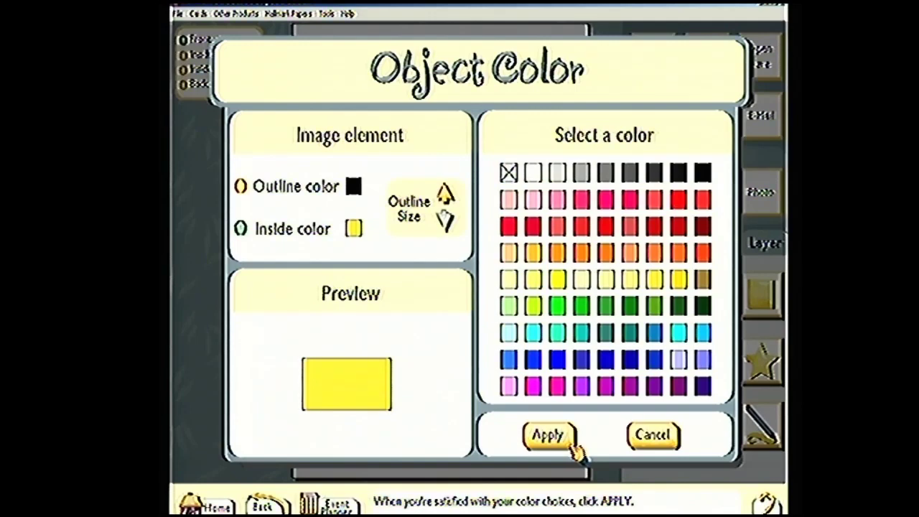
left_click(569, 438)
left_click(767, 296)
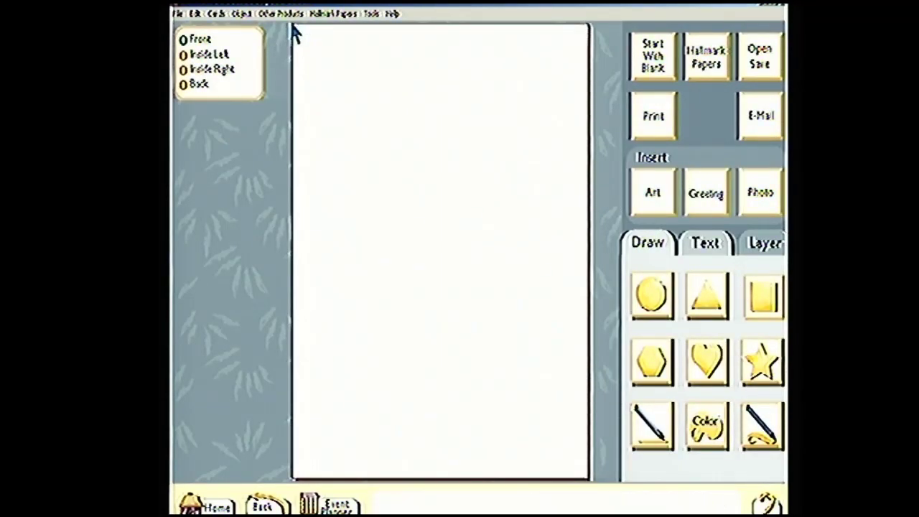
mouse_move(292, 29)
left_mouse_down()
mouse_move(590, 430)
mouse_move(609, 490)
left_mouse_up()
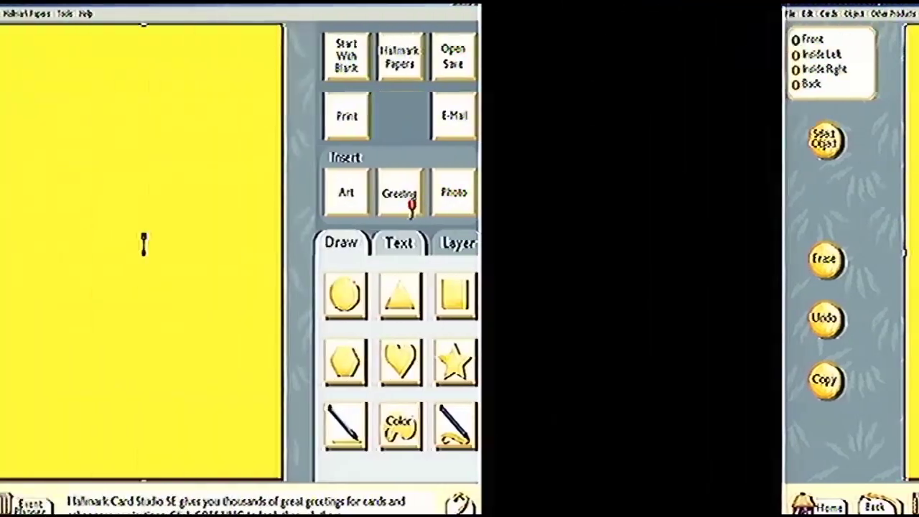
Step: Look through the ready-made greetings for the Difficult Times, Easter and Everyday with Kids occasions
left_click(409, 204)
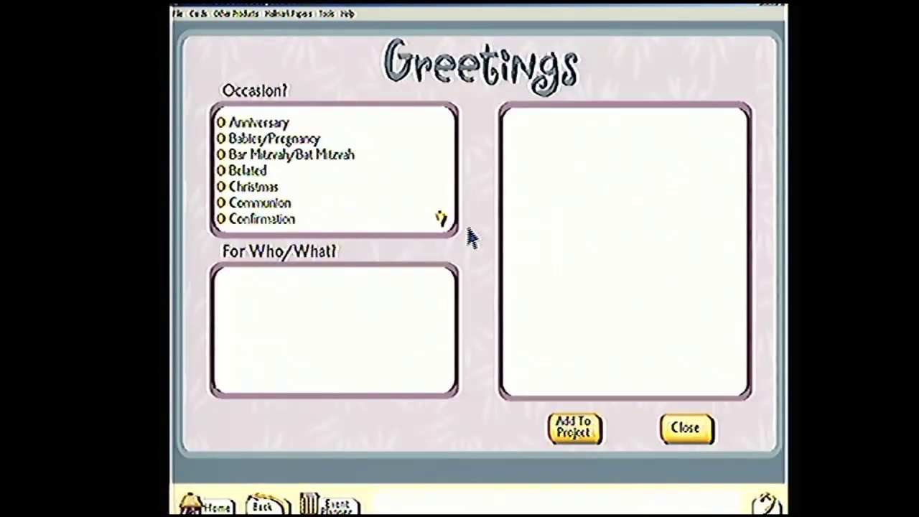
left_click(440, 218)
left_click(441, 218)
left_click(440, 219)
left_click(441, 218)
left_click(267, 188)
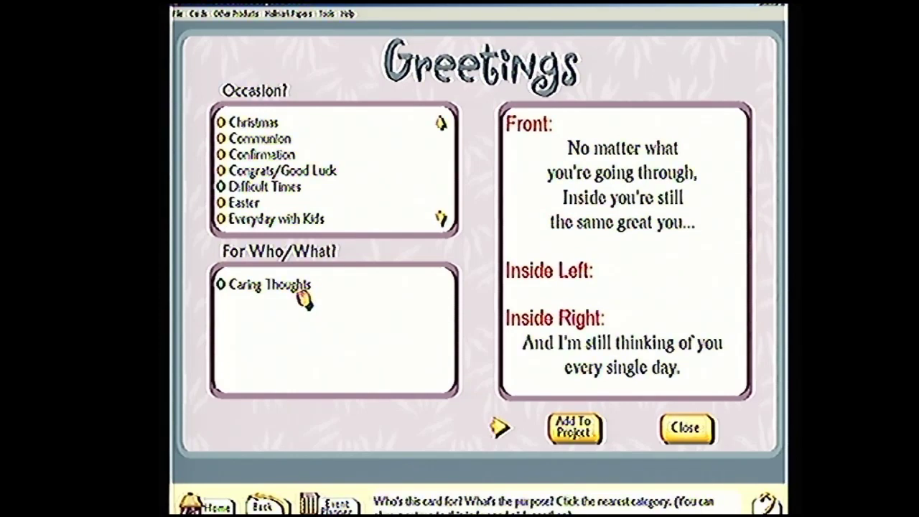
left_click(255, 206)
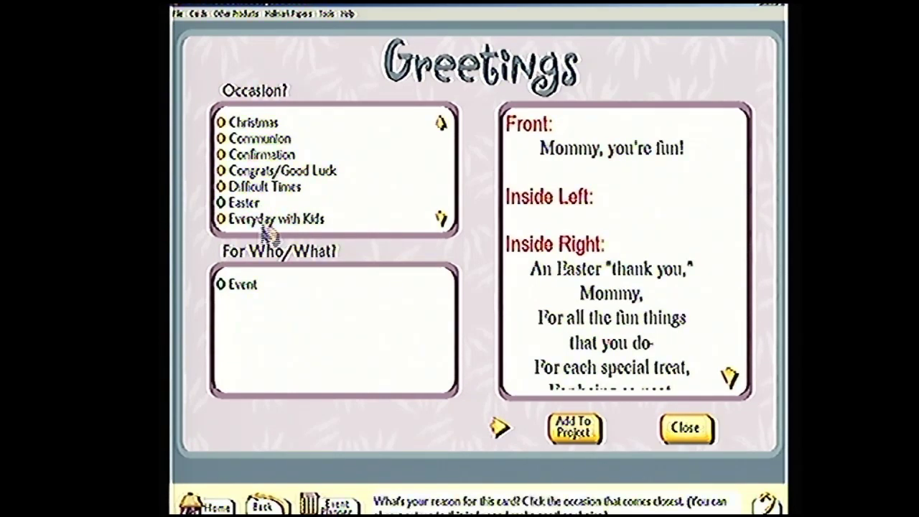
left_click(267, 223)
left_click(441, 218)
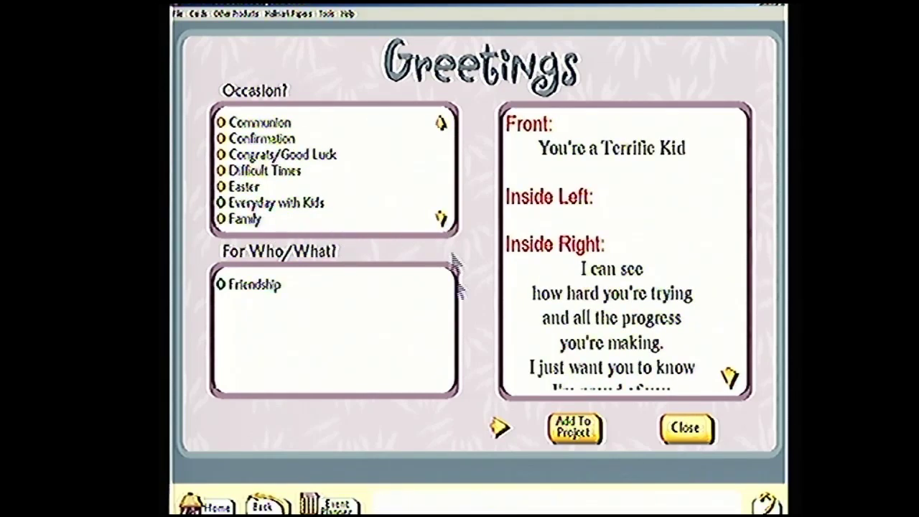
Step: Page through more of the Everyday with Kids greeting texts
left_click(499, 429)
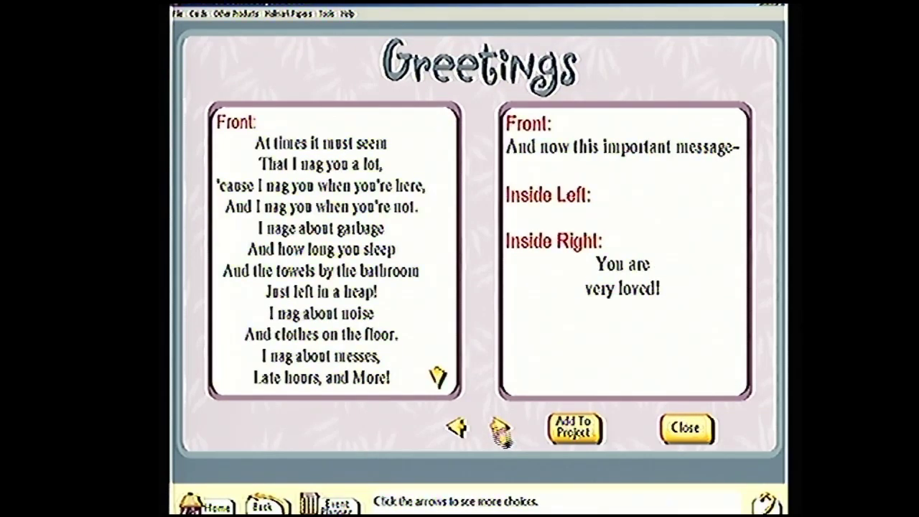
left_click(501, 431)
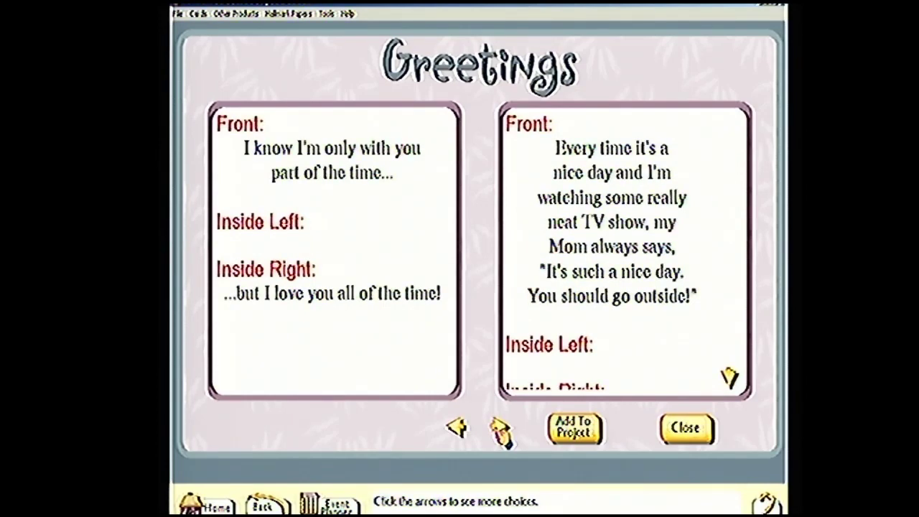
left_click(501, 431)
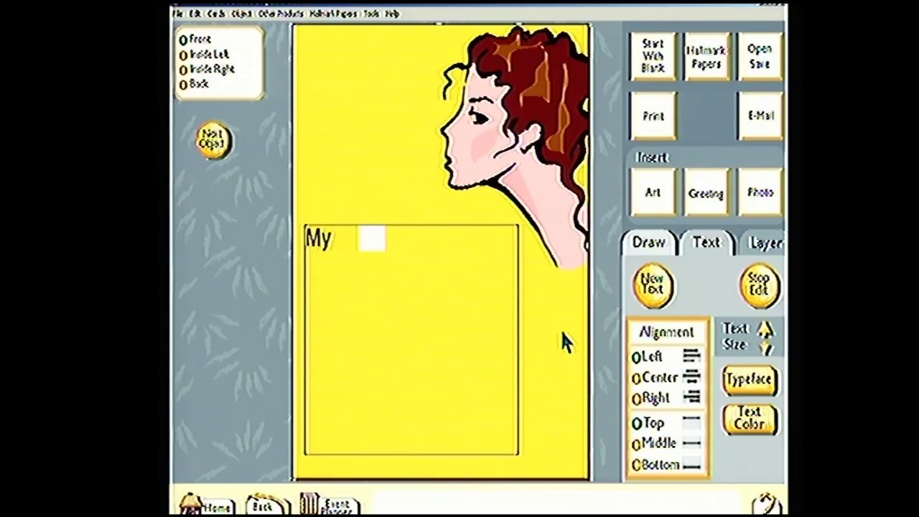
Step: Continue the text after "My" on the card front with "name is Enzo Amore and I'm a certified G and a bonofied"
type("name is E")
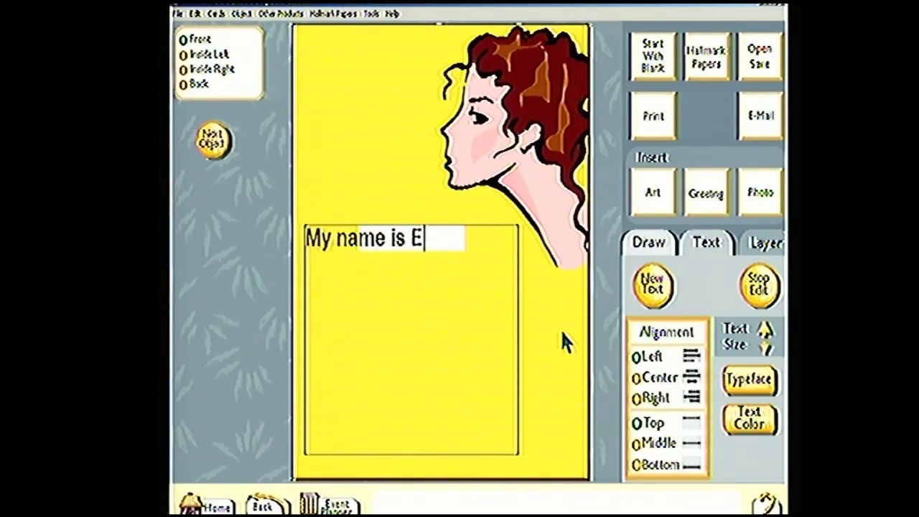
type("nzo Amore")
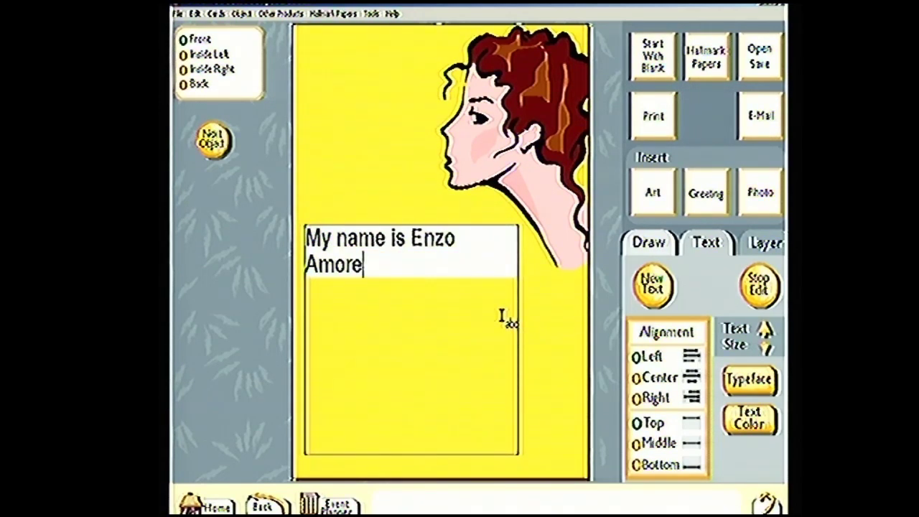
type("an")
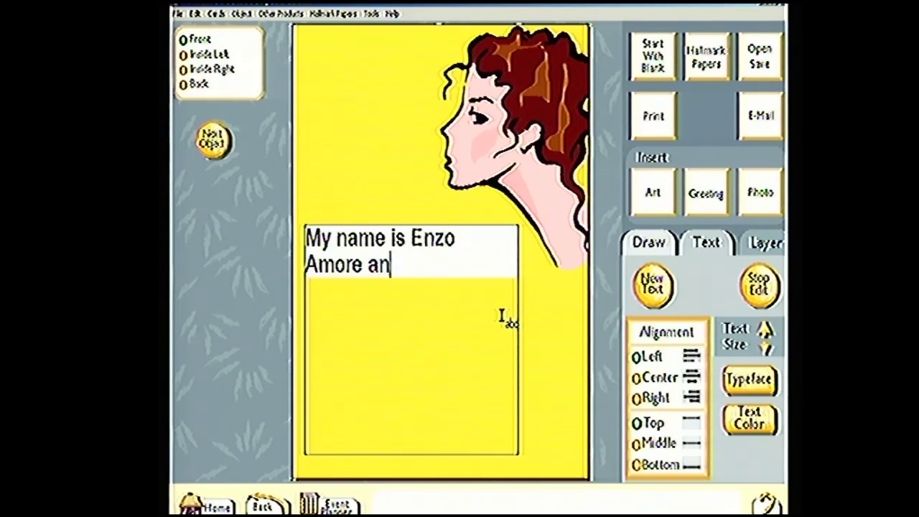
type("d I'm a c")
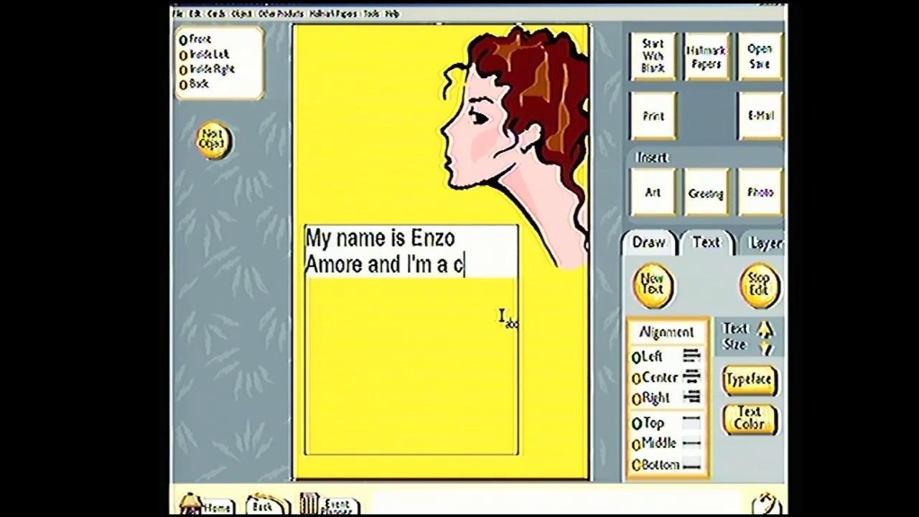
type("ertified G an")
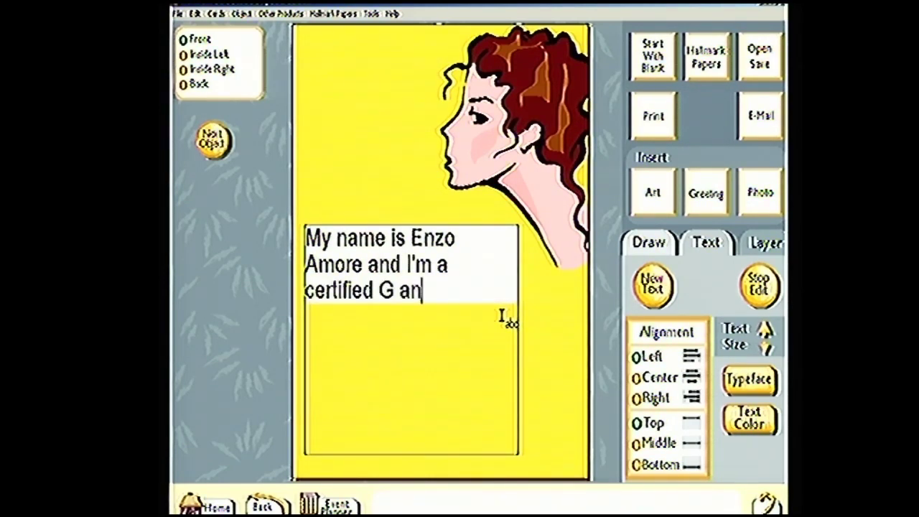
type("d a bonofied")
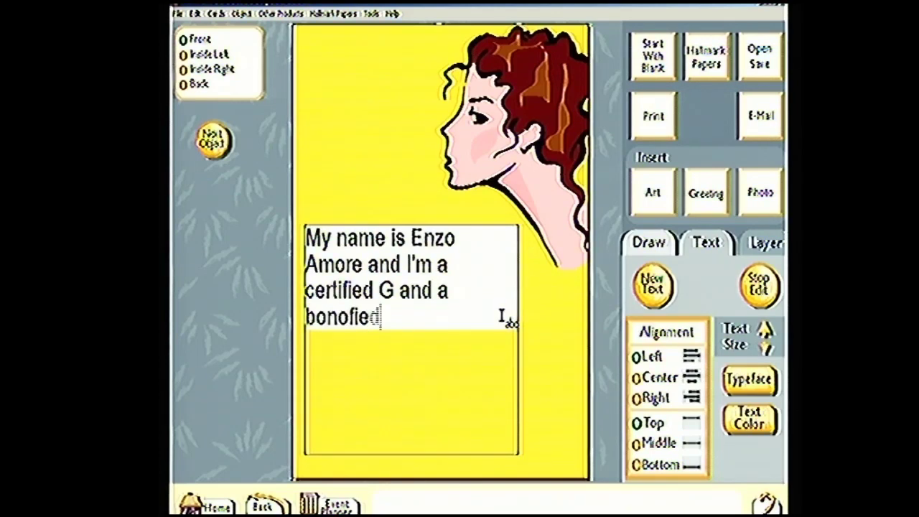
Step: Correct the last word of the card text to "bonefied" and continue the sentence with "stu"
key("BackSpace")
key("BackSpace")
key("BackSpace")
key("BackSpace")
key("BackSpace")
key("BackSpace")
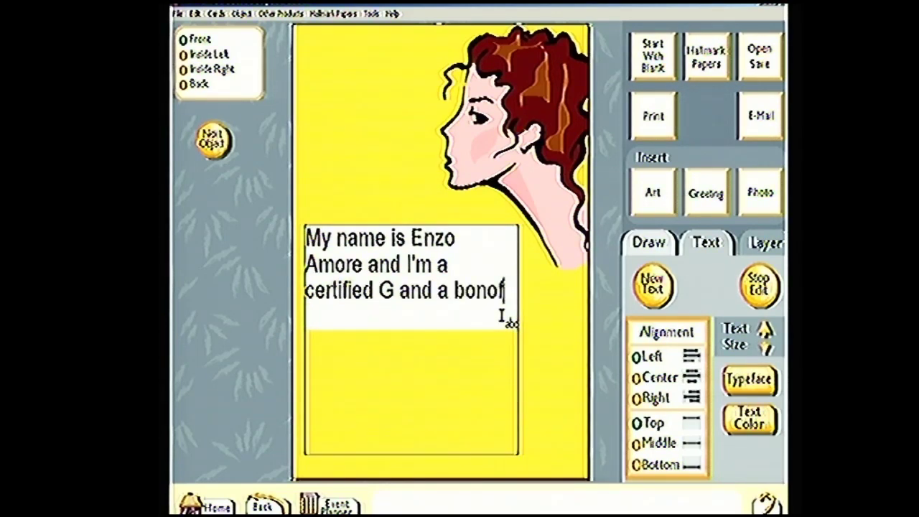
type("efied s")
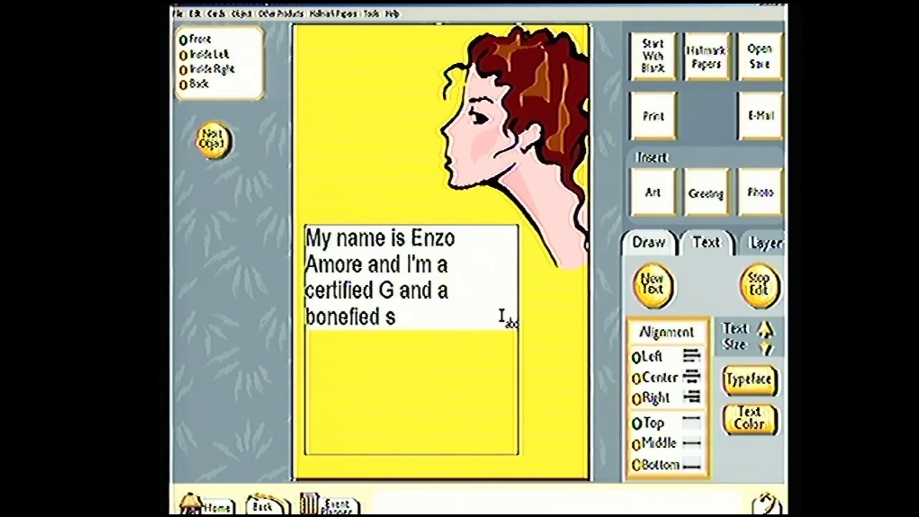
type("tu")
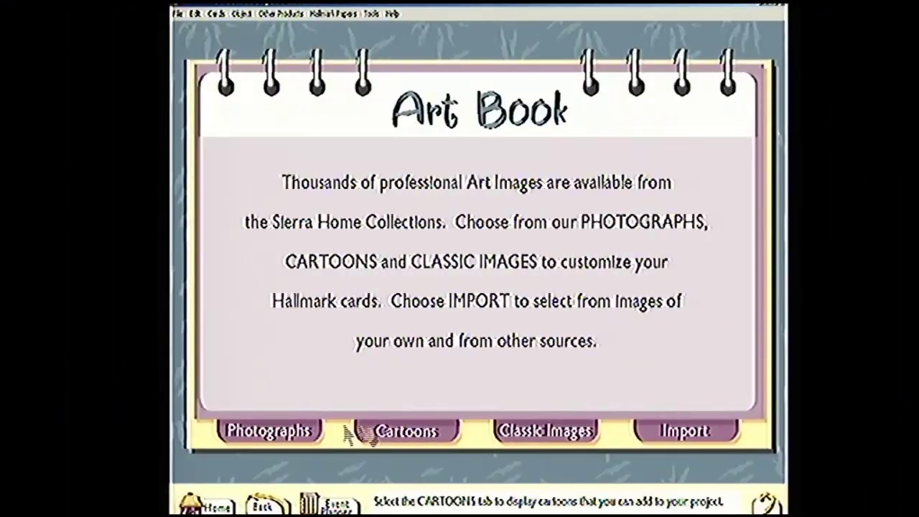
Step: Examine the Classic Images in the people categories, including Boys & Girls, Family & Baby, Family & Kids and Men
left_click(553, 434)
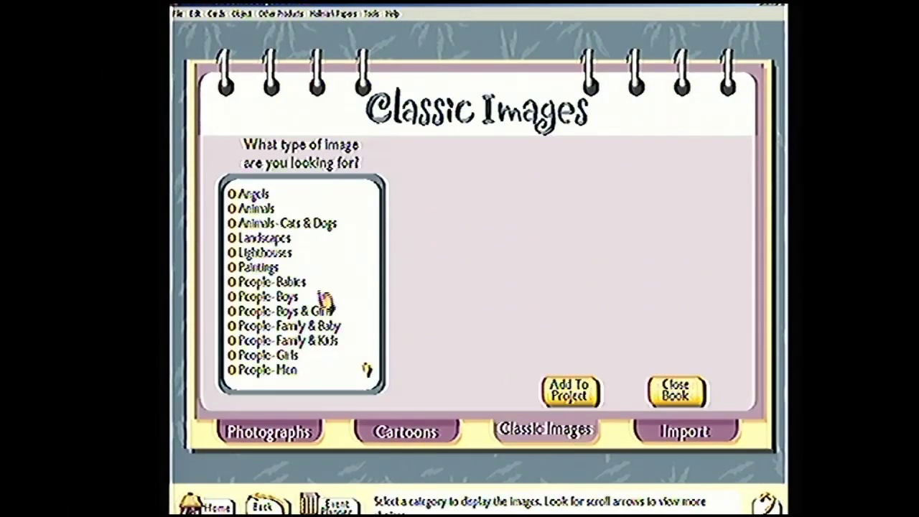
left_click(296, 318)
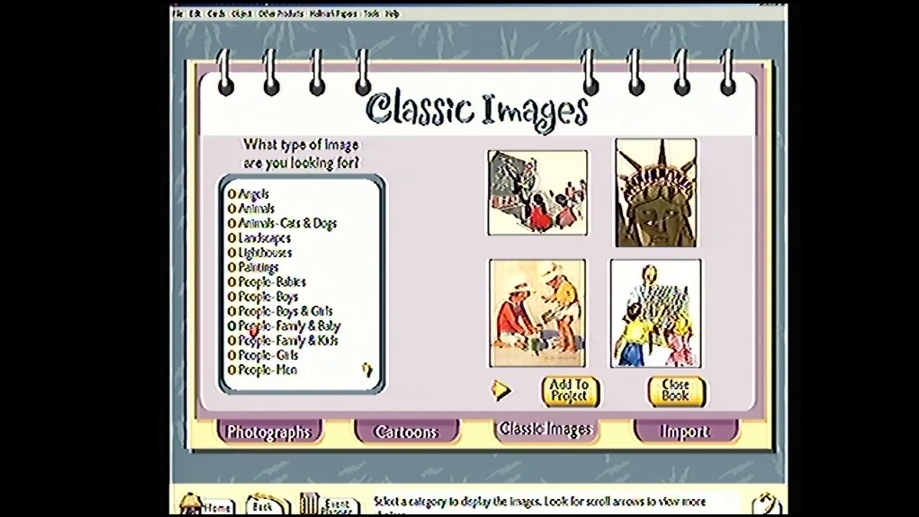
left_click(254, 331)
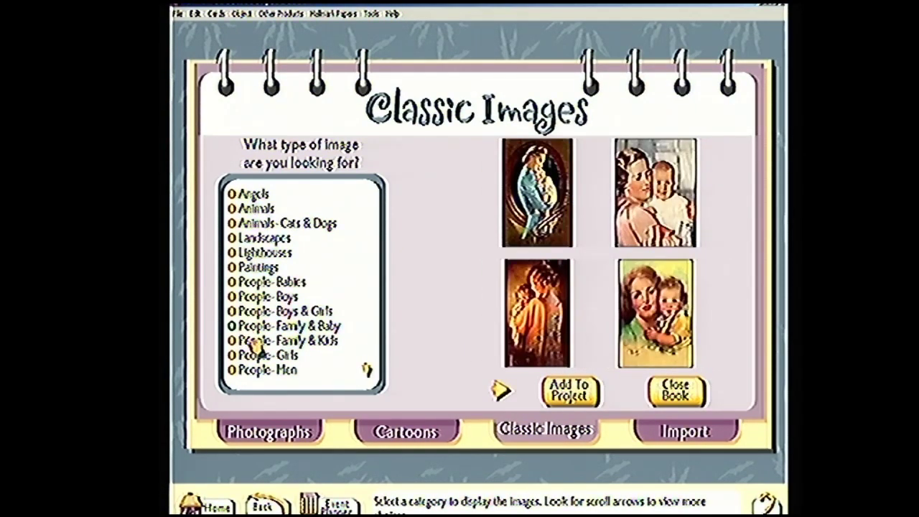
left_click(260, 344)
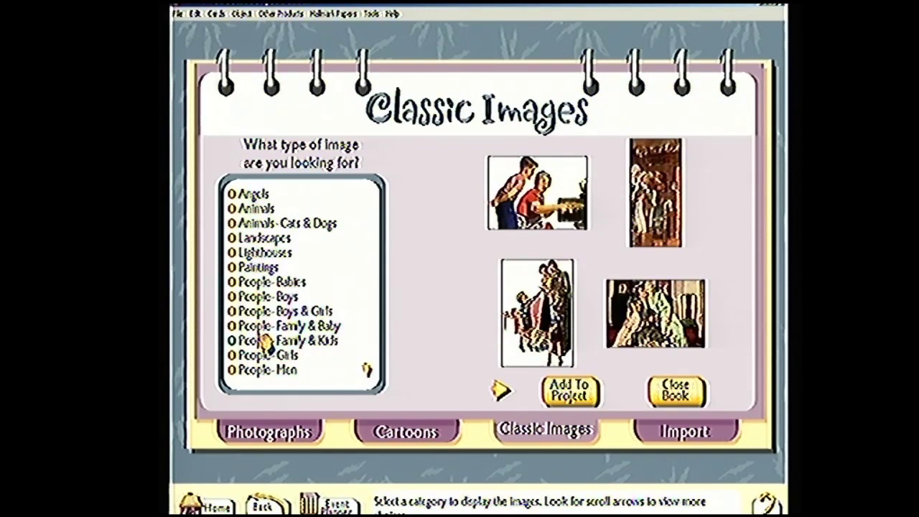
left_click(278, 371)
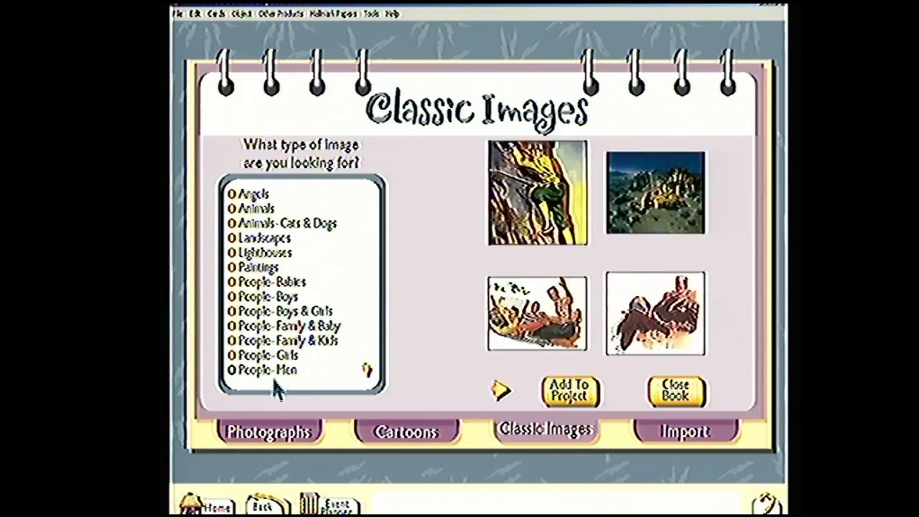
Step: Examine the Art Book's cartoon images in the Business, Borders and Computer categories
left_click(408, 442)
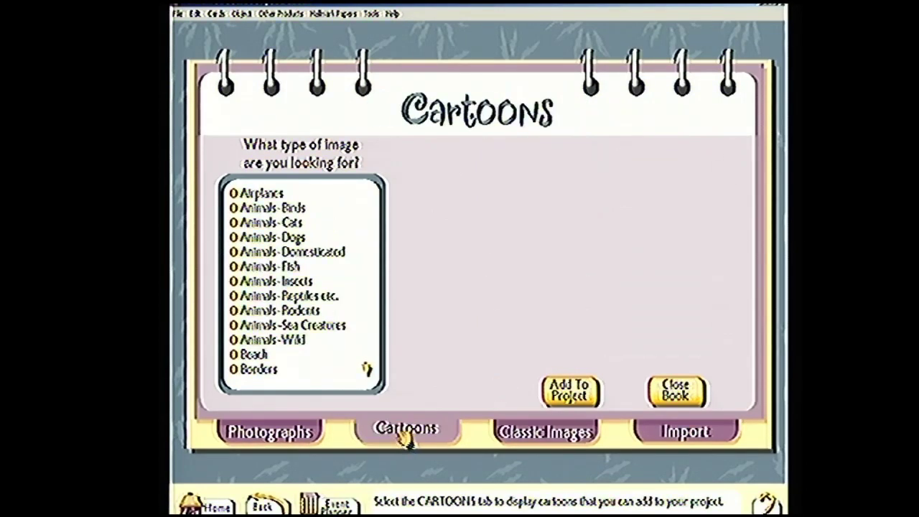
left_click(368, 371)
left_click(369, 372)
left_click(369, 372)
left_click(369, 372)
left_click(369, 372)
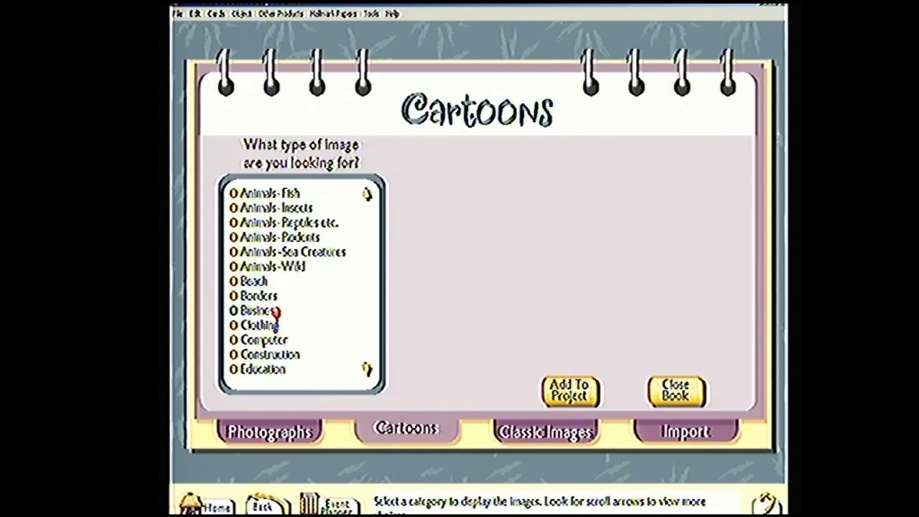
left_click(276, 315)
left_click(267, 297)
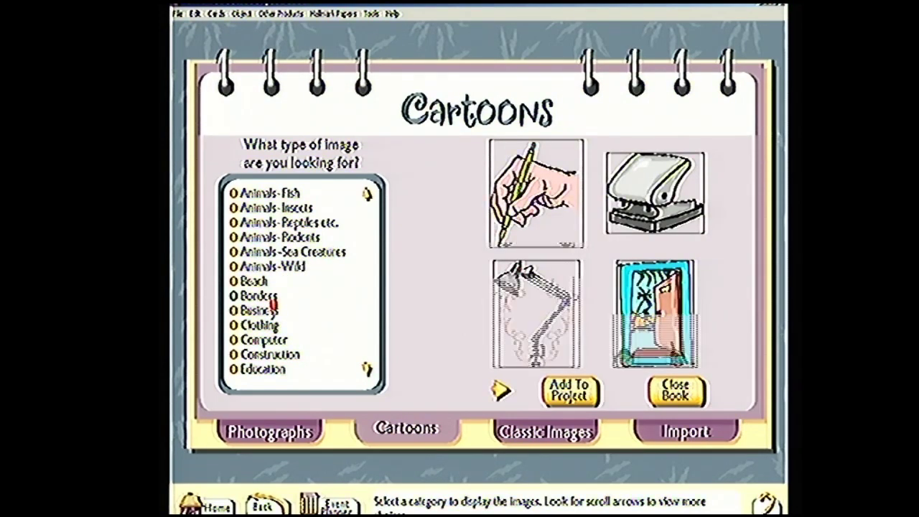
left_click(268, 337)
left_click(271, 342)
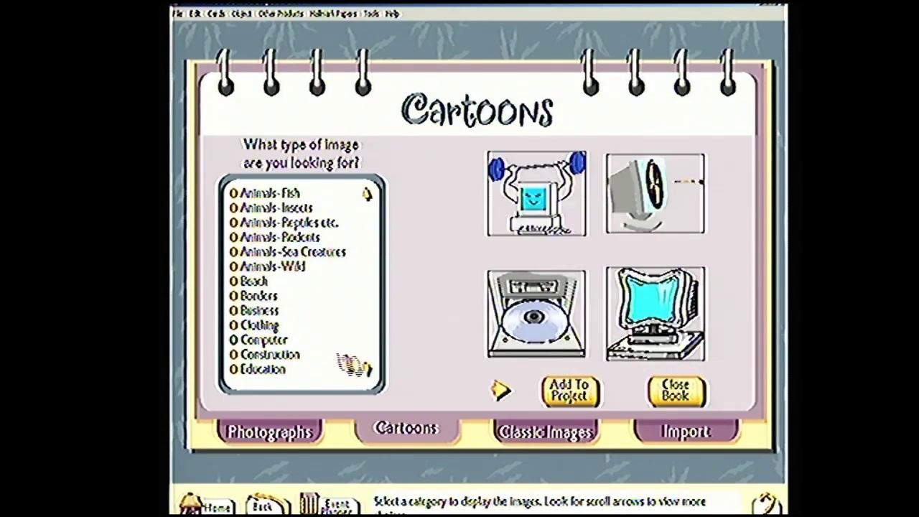
Step: Examine the cartoon images in the Construction, Education and Fashion categories further down the category list
left_click(370, 373)
left_click(370, 373)
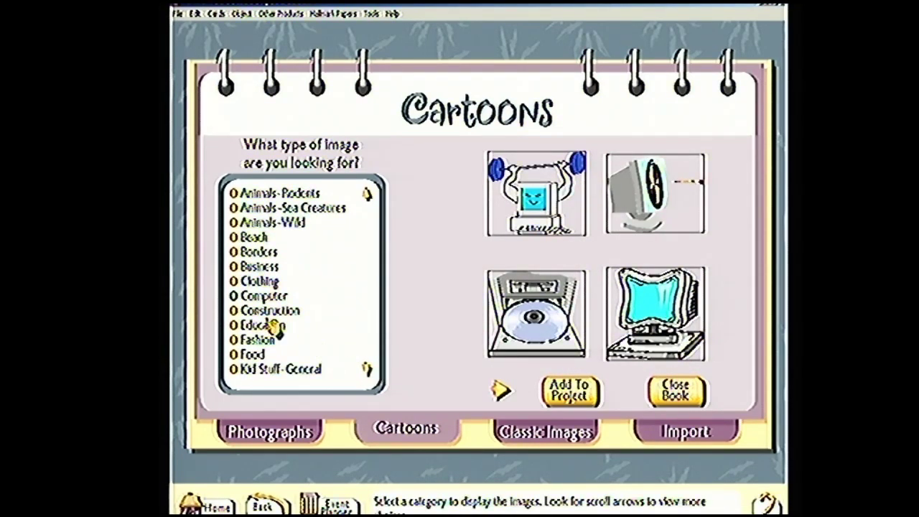
left_click(367, 370)
left_click(366, 373)
left_click(367, 374)
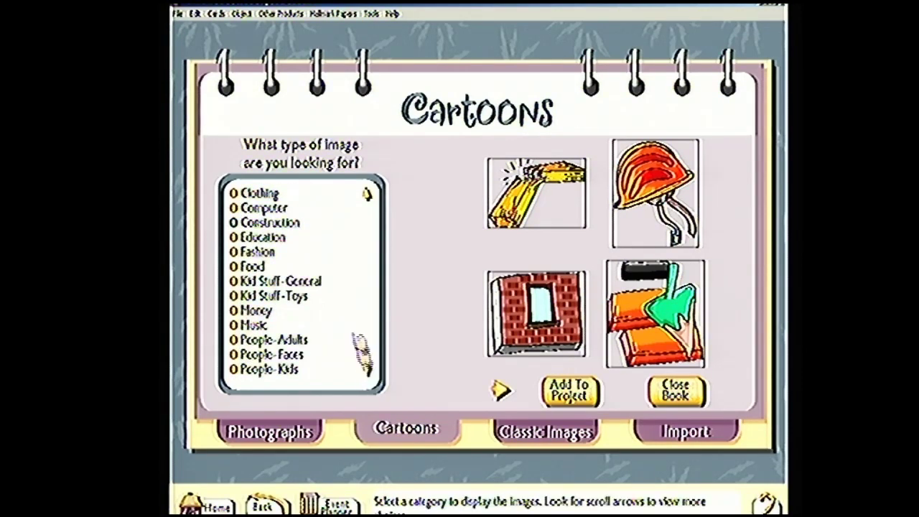
left_click(277, 240)
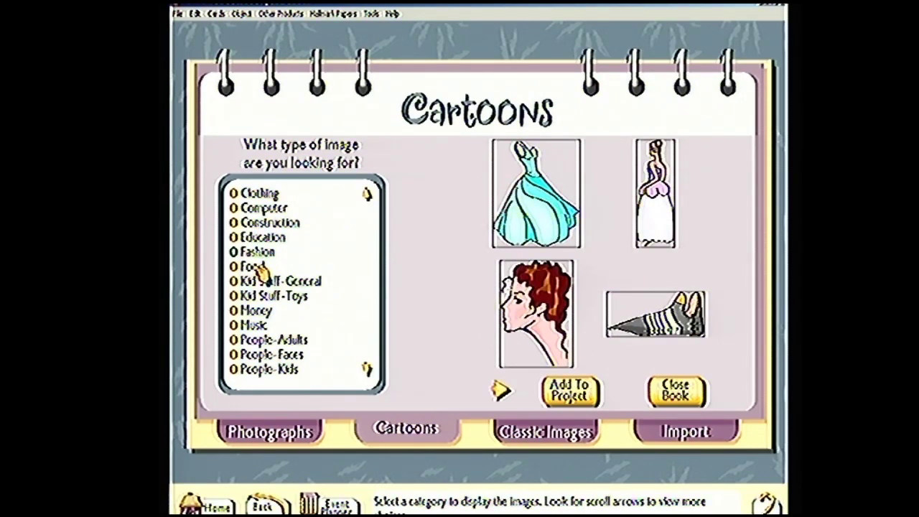
Step: Add the curly-haired woman's profile from the Fashion cartoons to the card
left_click(263, 270)
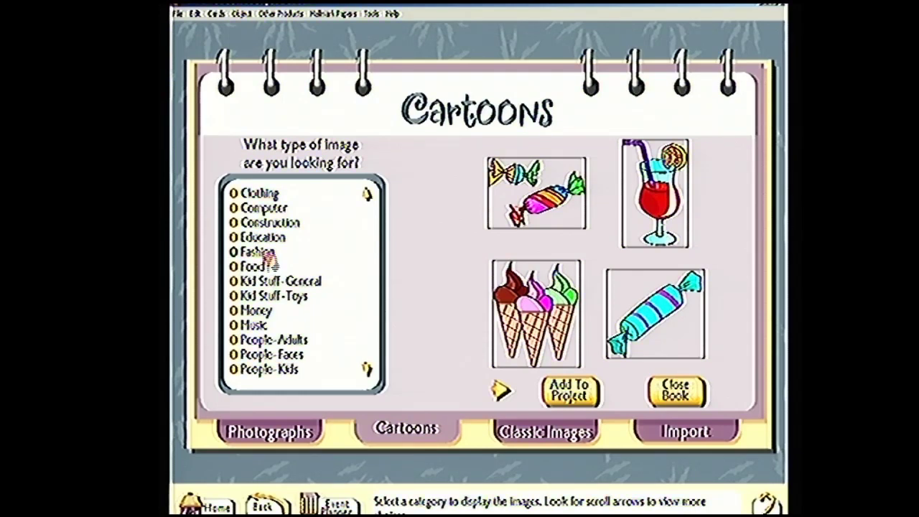
left_click(261, 252)
left_click(537, 358)
left_click(596, 396)
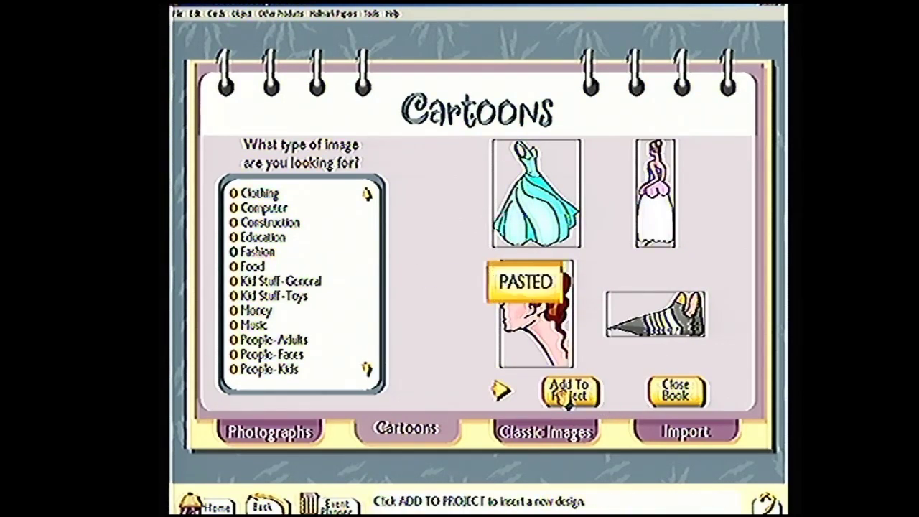
left_click(676, 391)
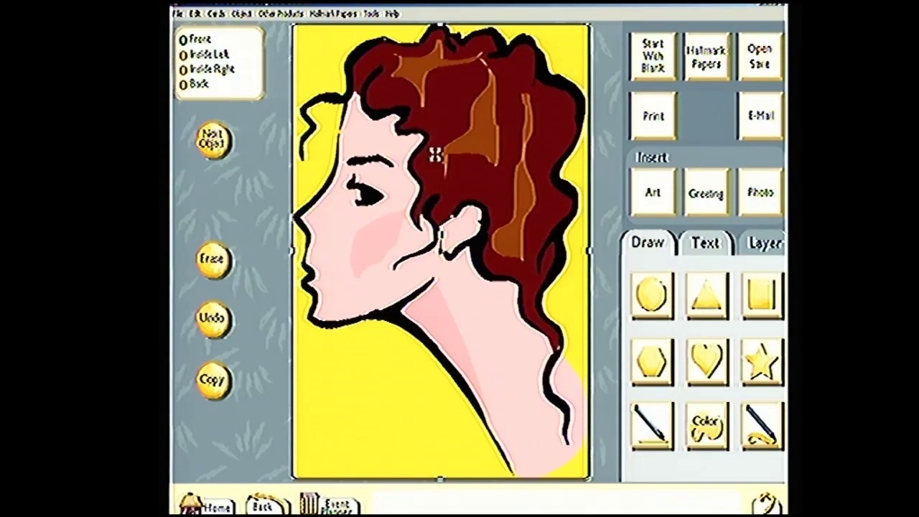
Step: Shrink the woman's profile to about half its size and place it in the card's upper-right corner
left_click_drag(437, 154, 456, 184)
left_click_drag(313, 51, 450, 260)
left_click_drag(526, 262, 526, 79)
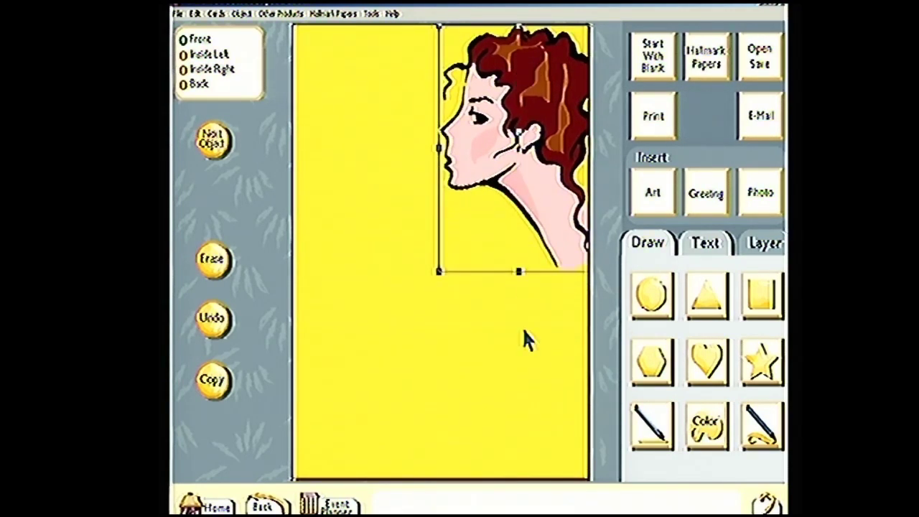
Step: Add a new text box across the empty lower-left area of the card, below the woman's profile
left_click(700, 245)
left_click(657, 291)
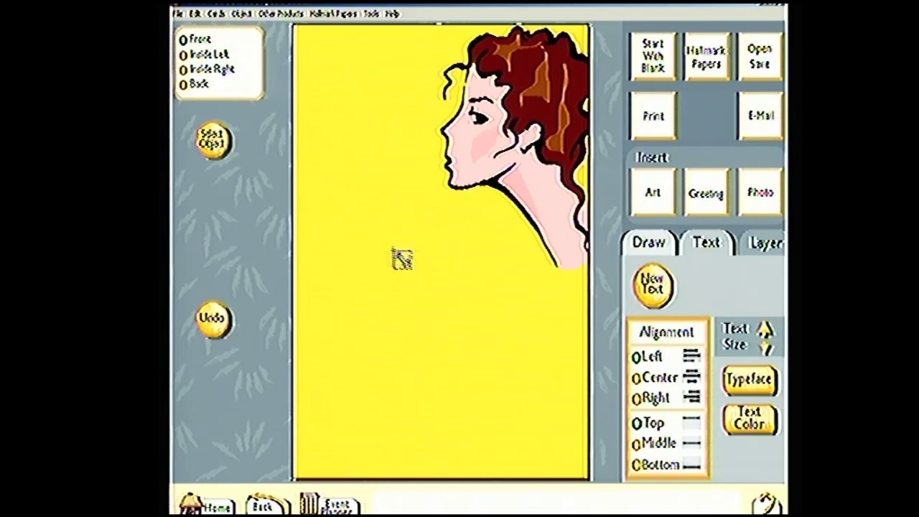
mouse_move(307, 226)
left_mouse_down()
mouse_move(525, 435)
mouse_move(525, 460)
mouse_move(519, 454)
left_mouse_up()
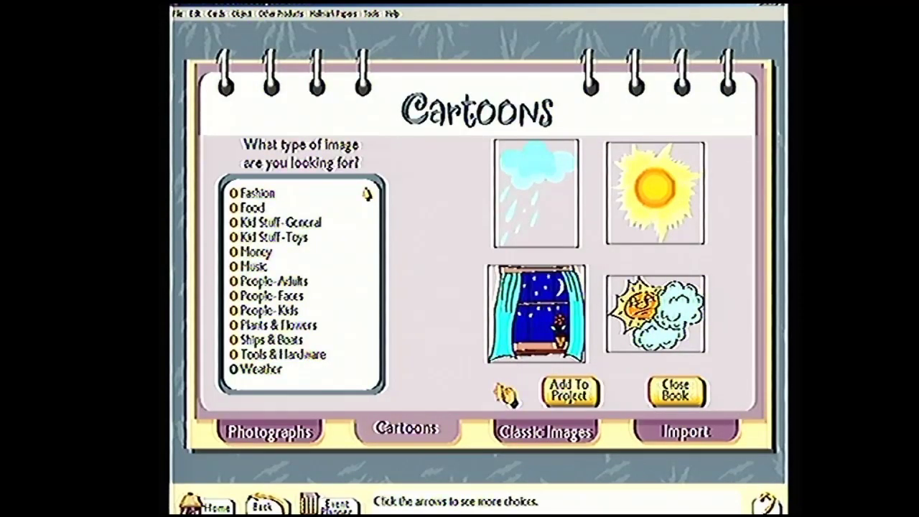
Step: Examine the Weather cartoons and the Landscapes and Space categories of the Classic Images
left_click(502, 392)
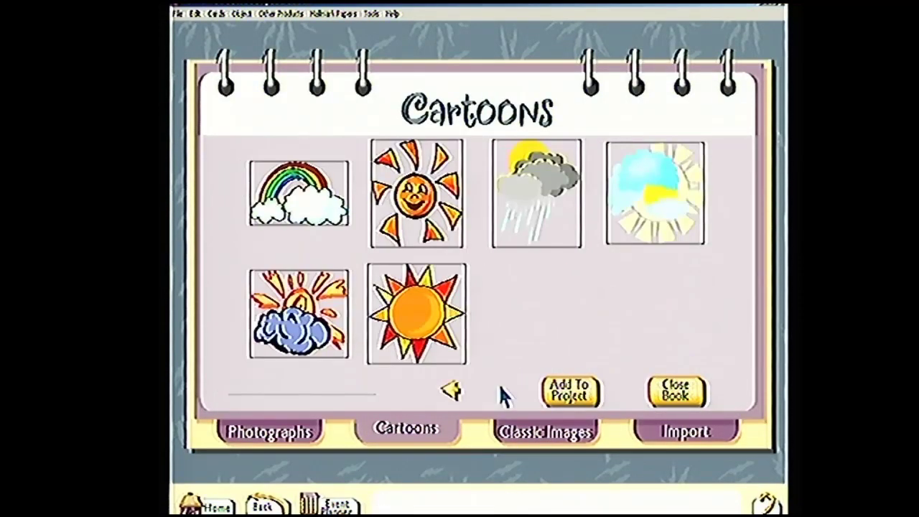
left_click(692, 398)
left_click(660, 193)
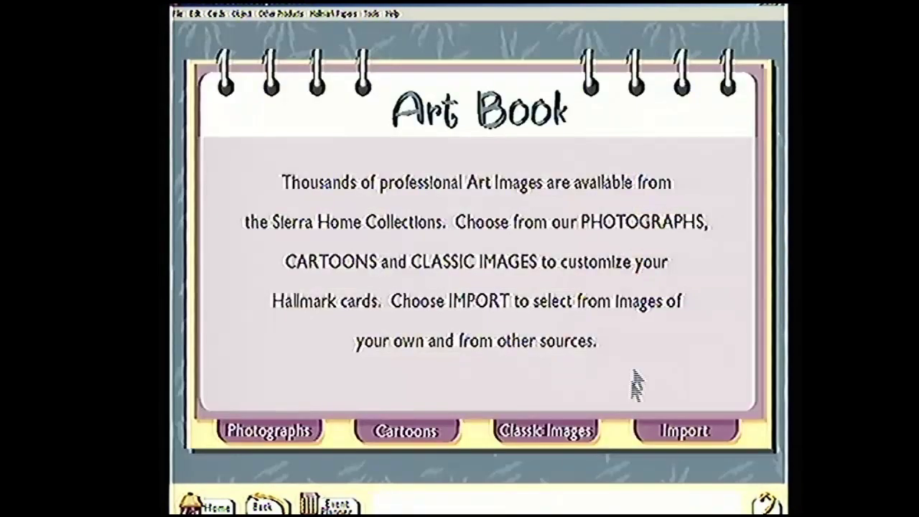
left_click(578, 430)
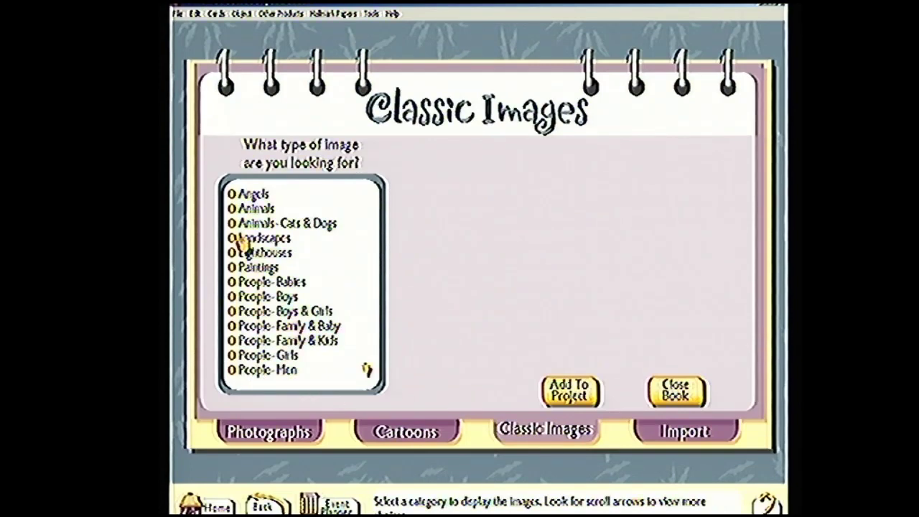
left_click(266, 240)
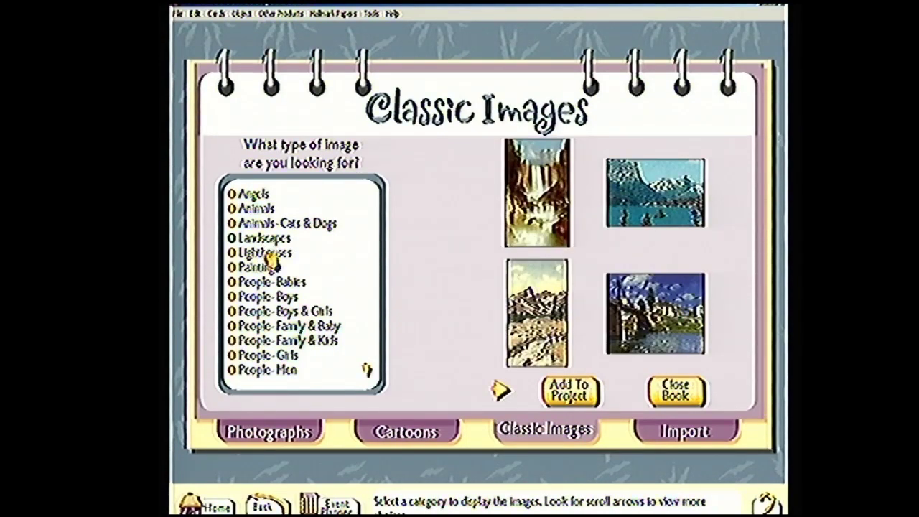
scroll(276, 288, "down", 5)
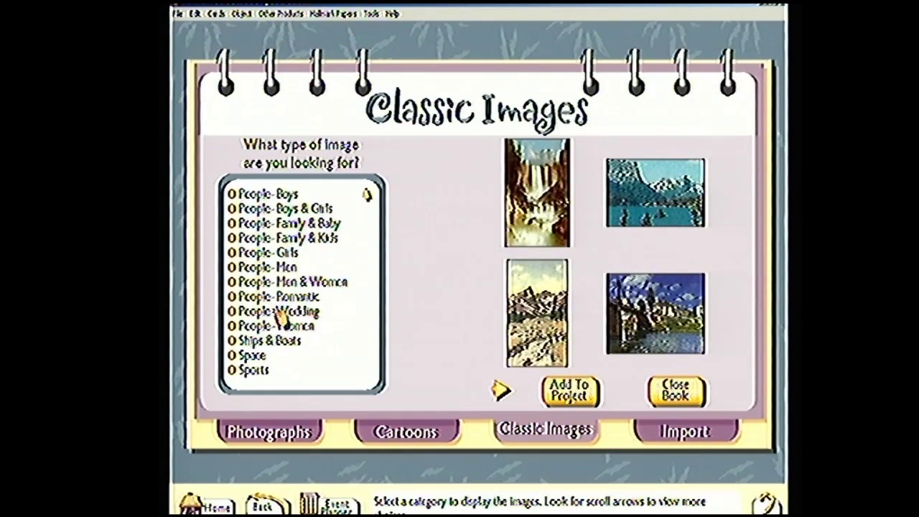
left_click(263, 360)
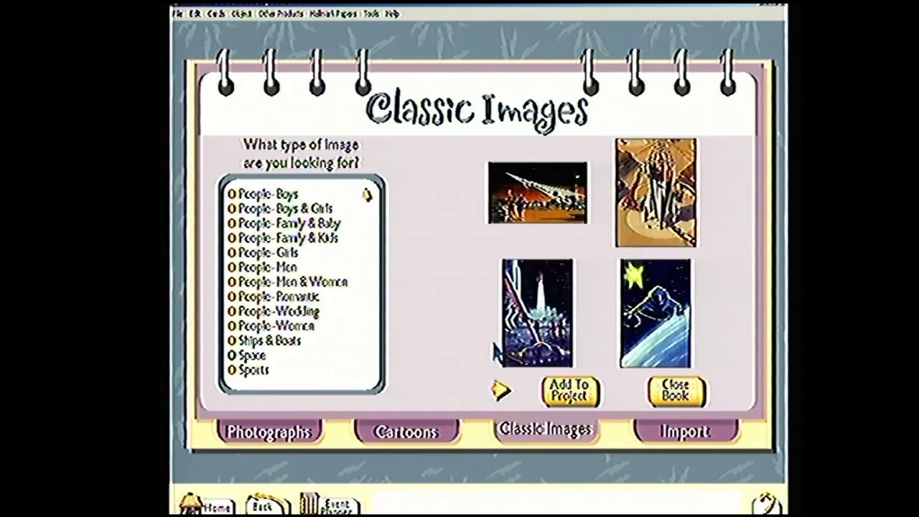
left_click(500, 392)
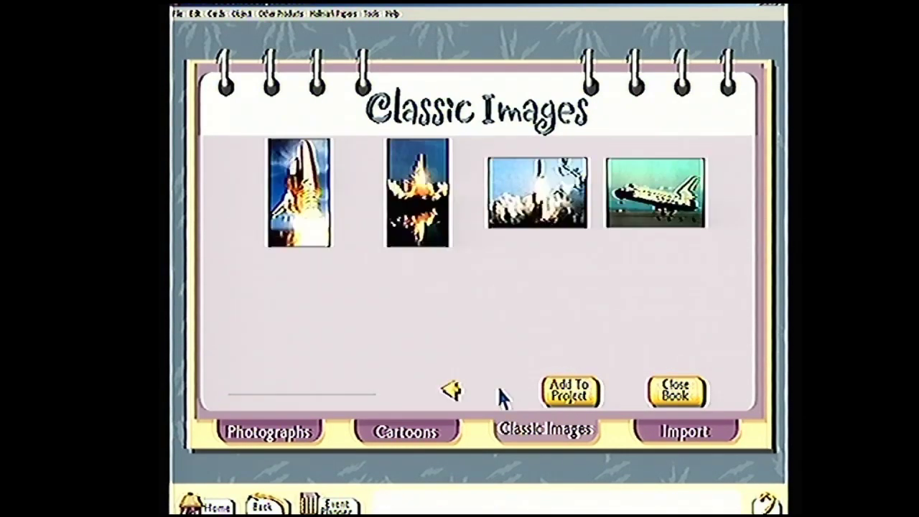
left_click(454, 393)
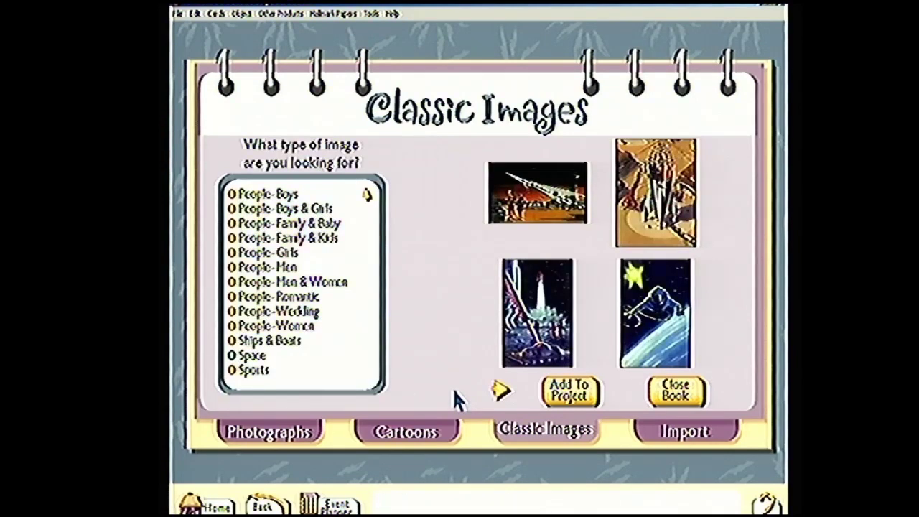
Step: Add the brown-toned athlete picture from the Classic Images' Sports category to the card and look through the remaining Sports images
left_click(283, 373)
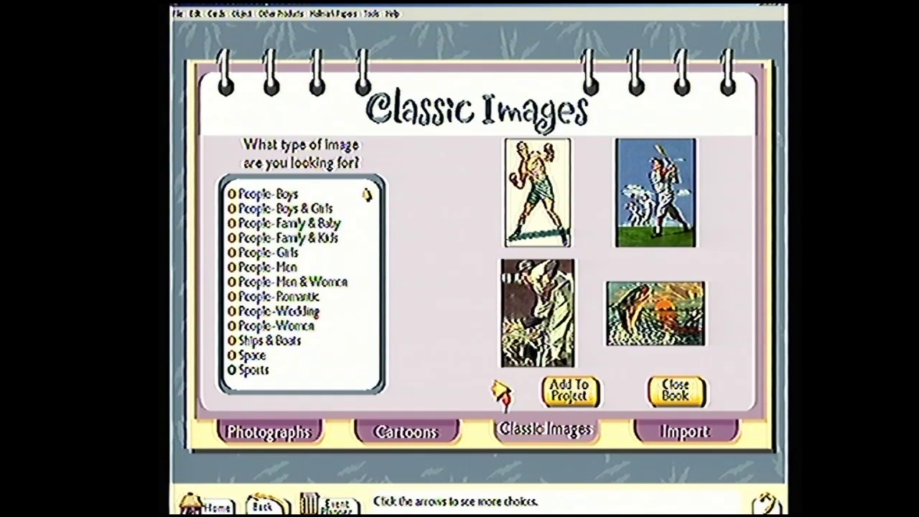
left_click(501, 392)
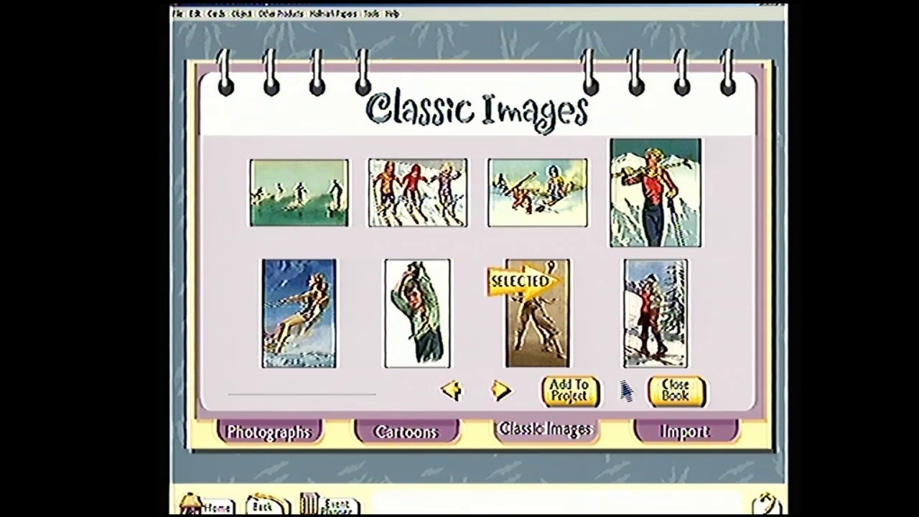
left_click(588, 401)
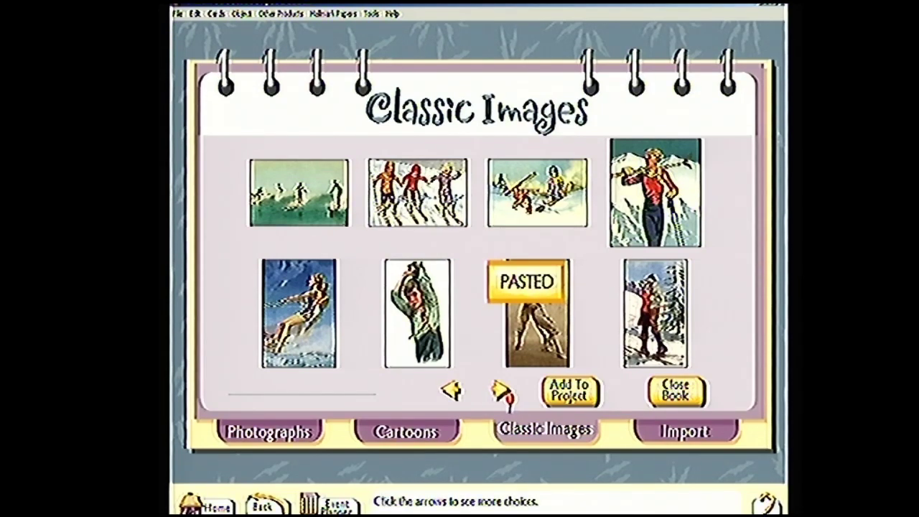
left_click(501, 391)
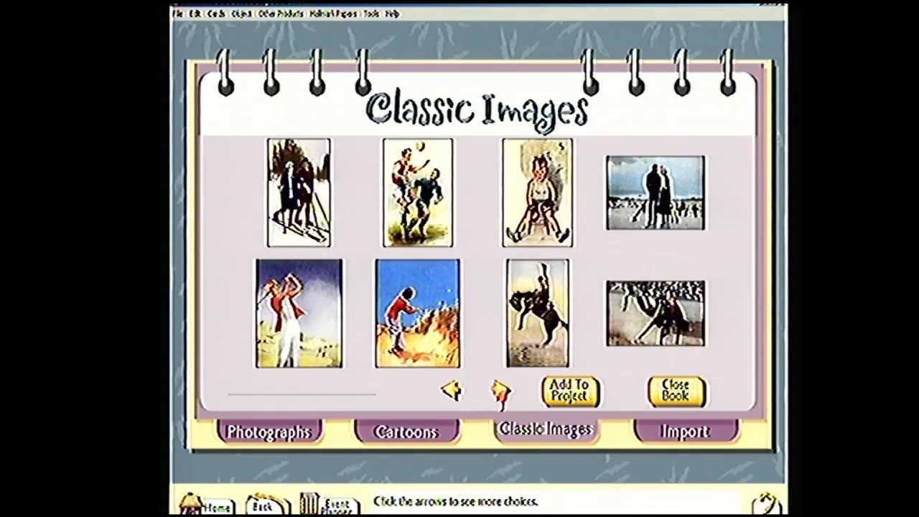
left_click(502, 392)
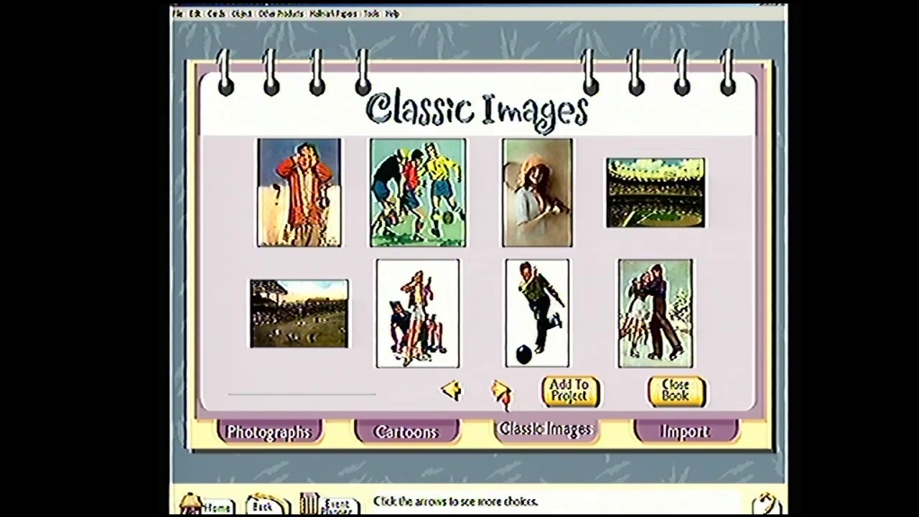
left_click(501, 391)
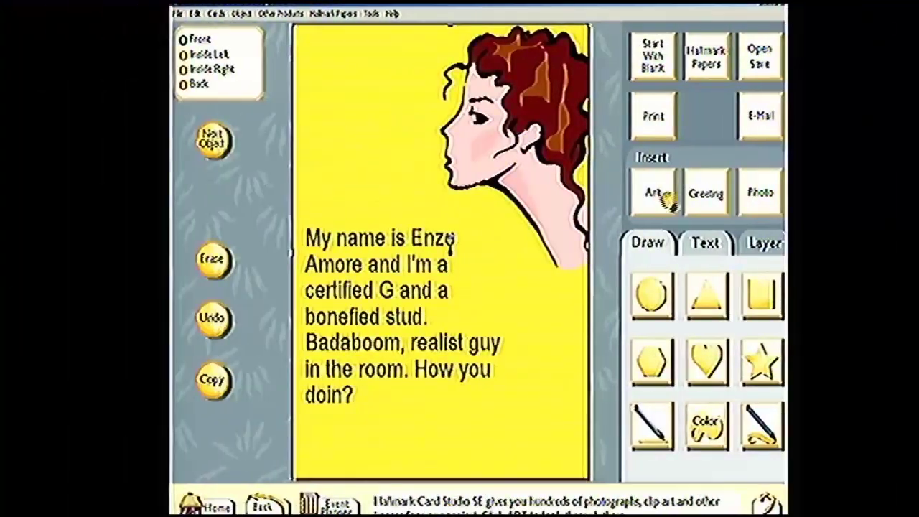
Step: Prepare the card as an E-Card with the white background and look at the available audio files without attaching one
left_click(766, 121)
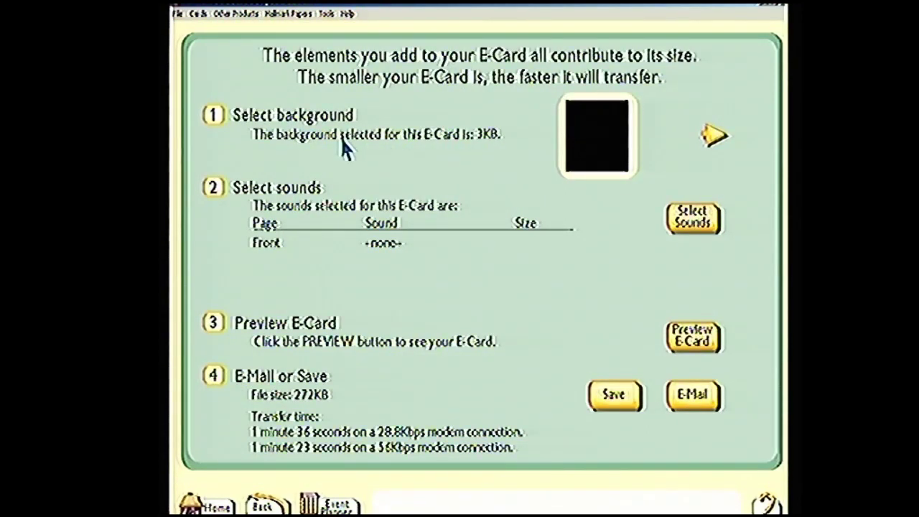
left_click(714, 136)
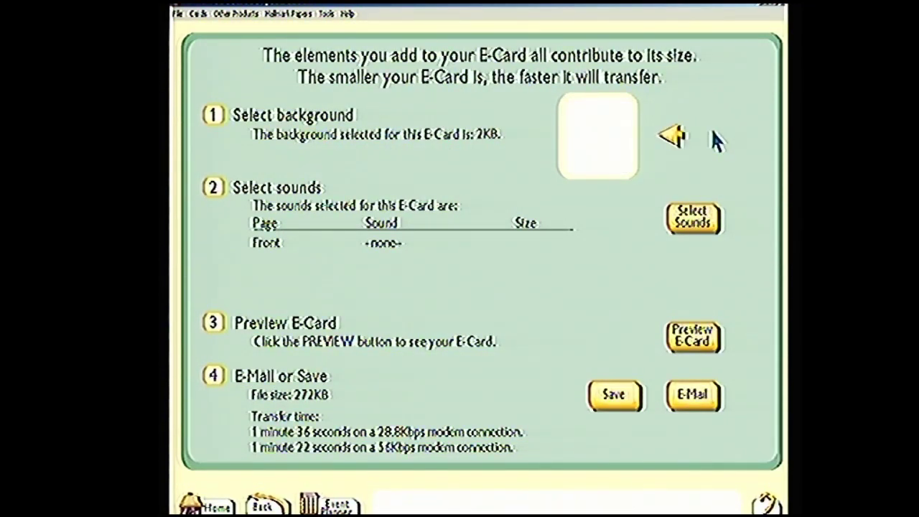
left_click(671, 140)
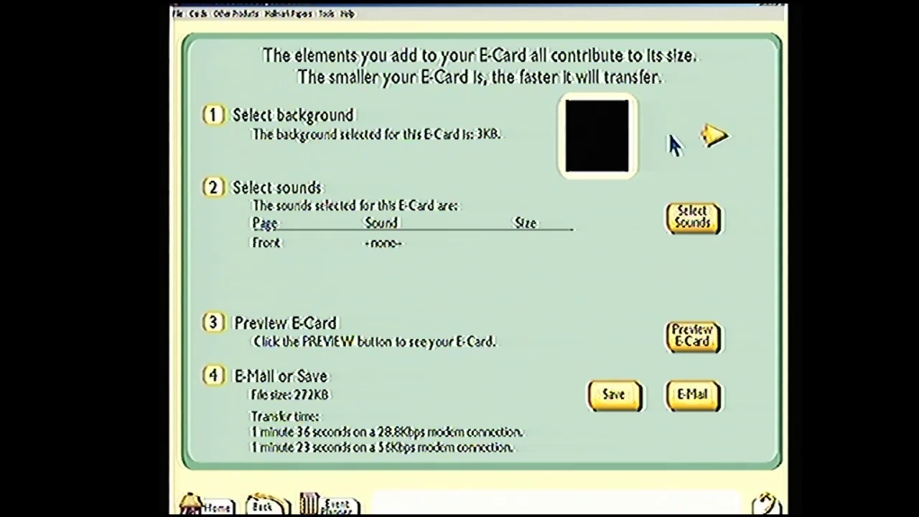
left_click(716, 136)
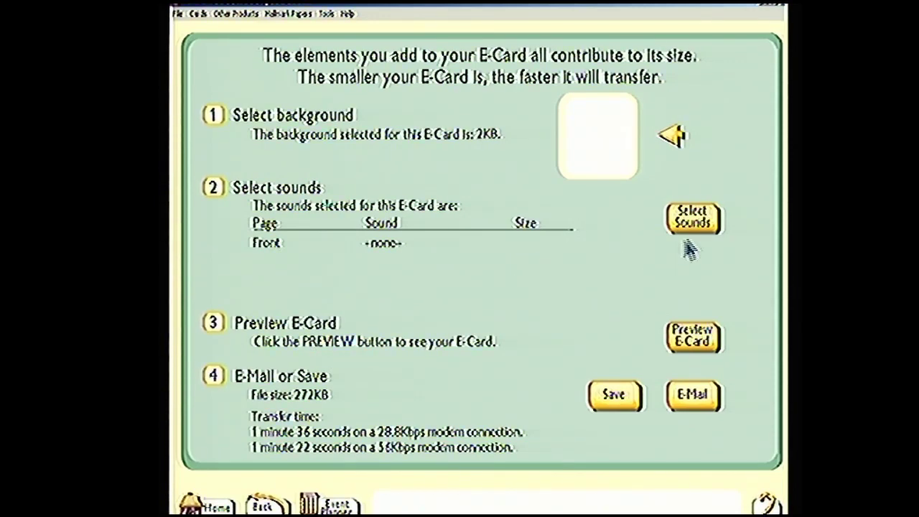
left_click(693, 218)
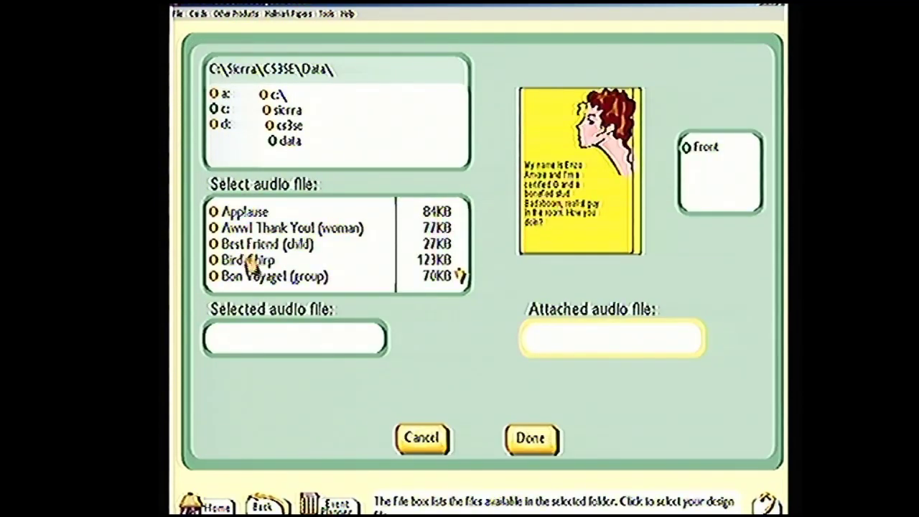
left_click(422, 437)
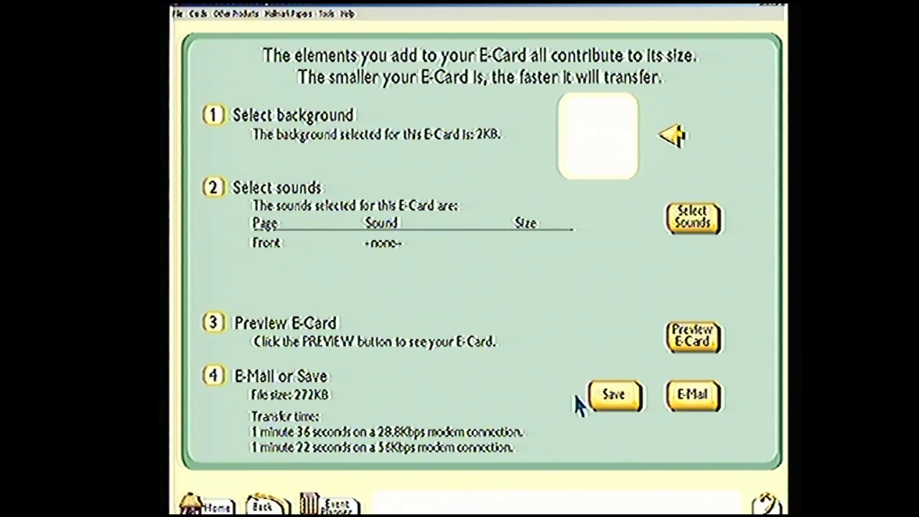
Step: Save the E-Card as an e-mail attachment described as "enzo" in C:\Sierra\CS3SE\Data\
left_click(622, 399)
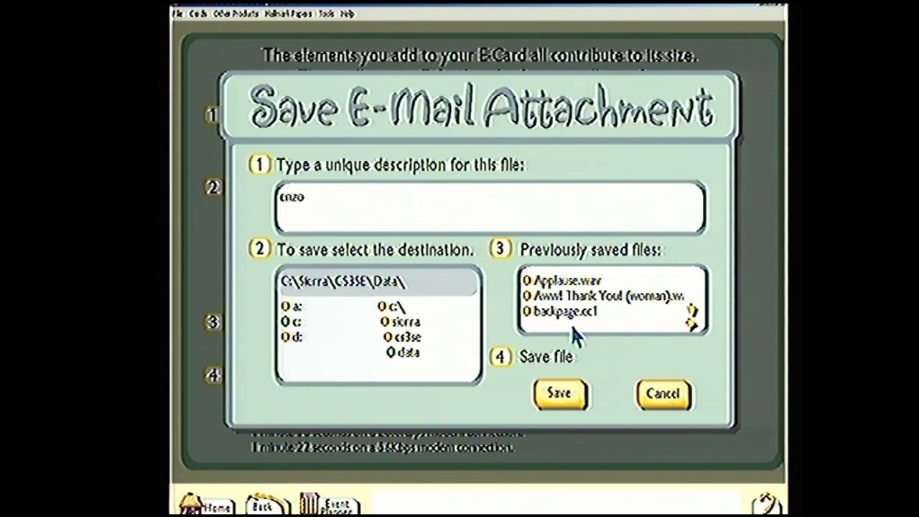
left_click(583, 397)
left_click(482, 420)
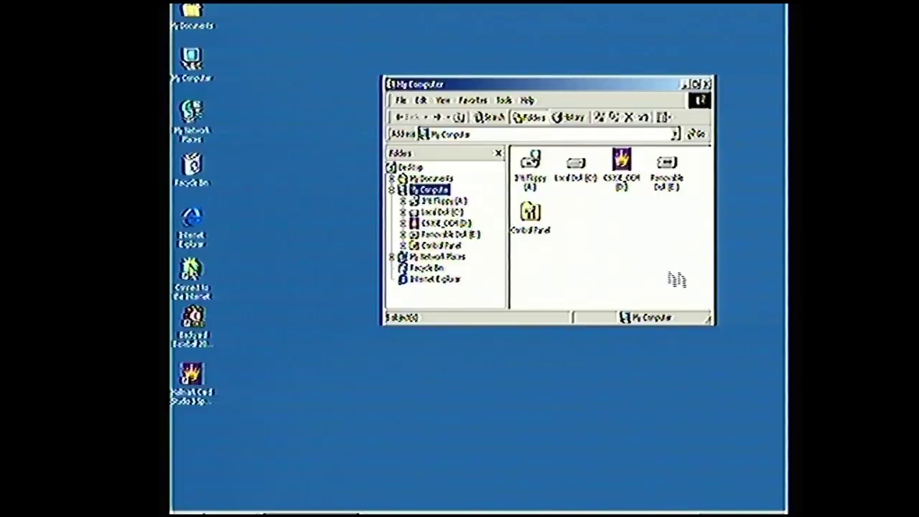
Step: Switch to Windows Explorer and open the C: drive's Sierra\CS3SE\Data folder
double_click(582, 168)
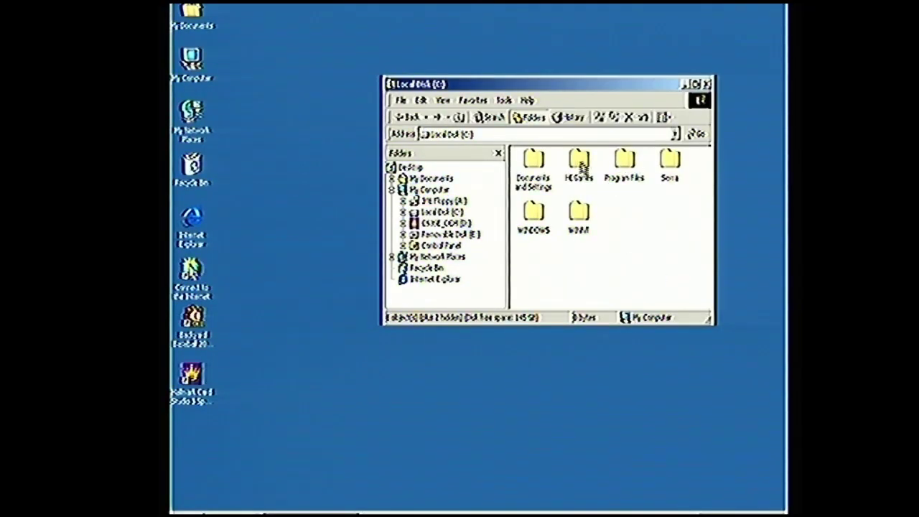
double_click(578, 163)
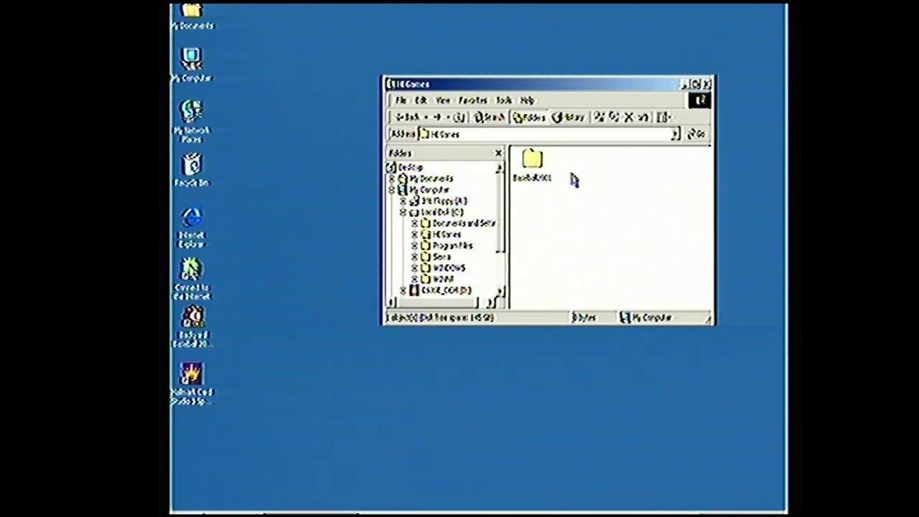
left_click(404, 117)
double_click(668, 161)
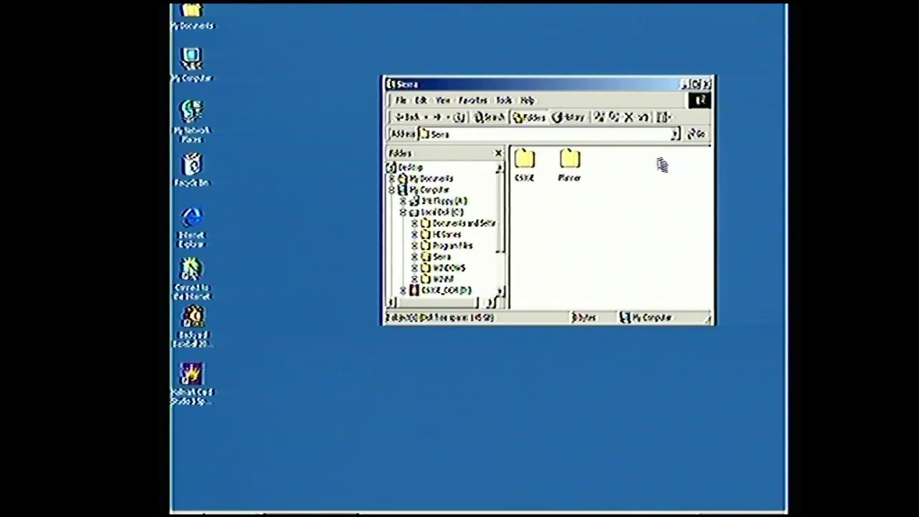
double_click(525, 163)
double_click(578, 159)
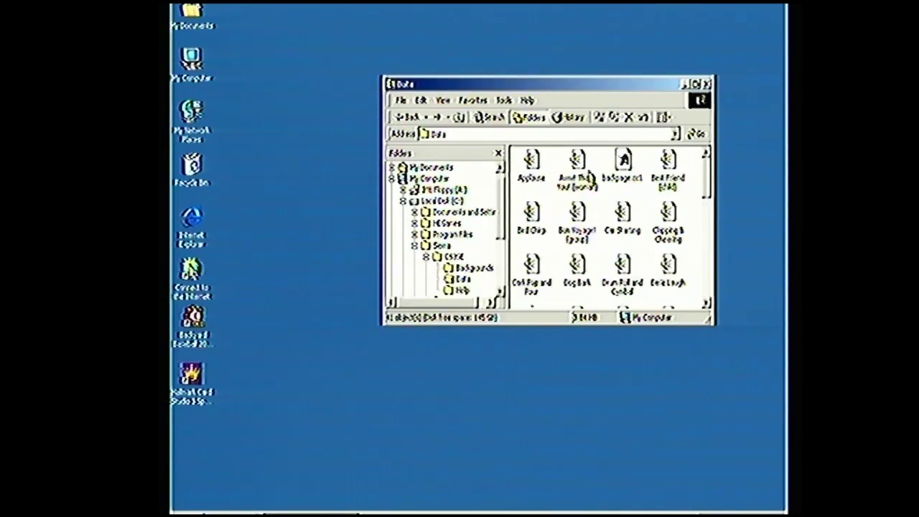
scroll(590, 210, "down", 5)
Step: Copy the two saved E-Card files with crown icons, including "enzo", from the Data folder
left_click(530, 173)
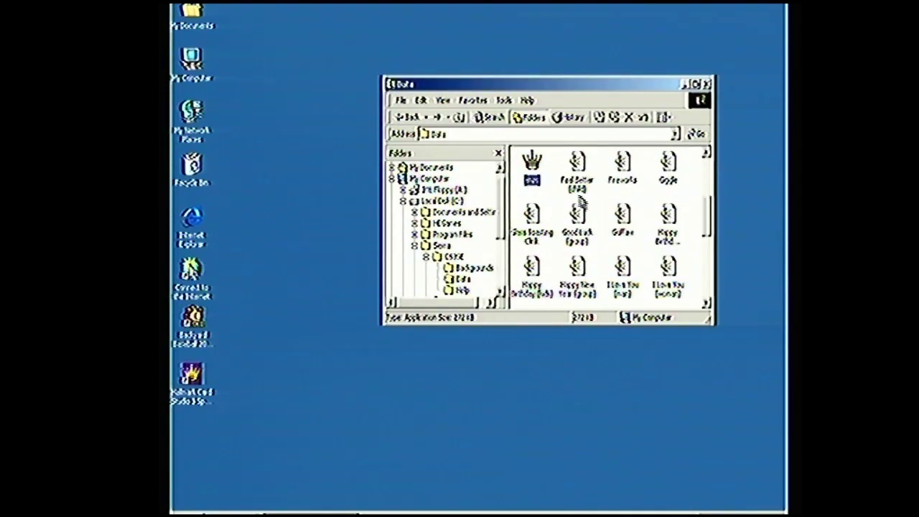
scroll(590, 216, "down", 3)
right_click(576, 224)
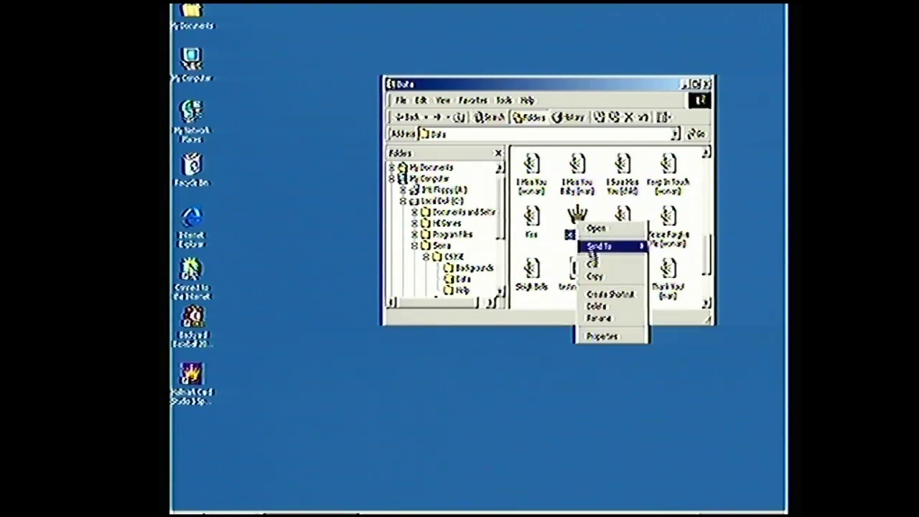
left_click(596, 276)
right_click(577, 214)
left_click(595, 268)
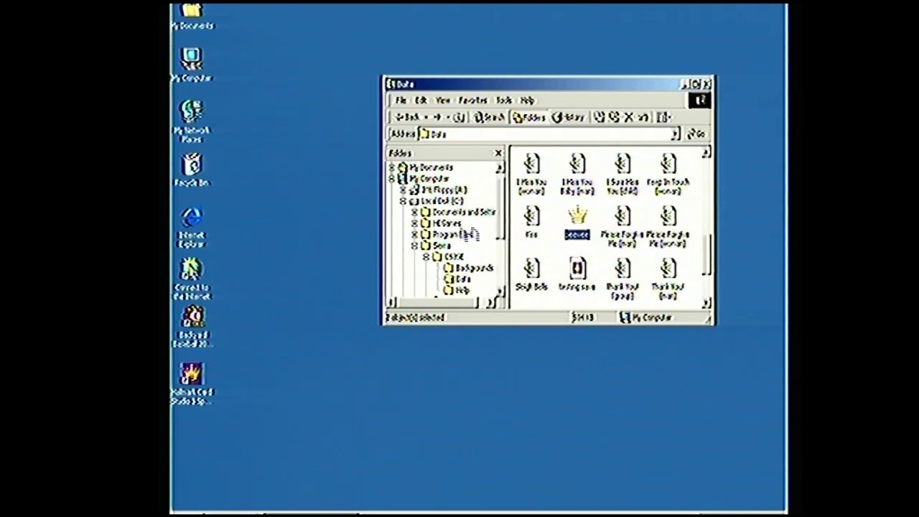
Step: Paste the copied E-Card files onto Removable Disk (E:)
left_click(404, 202)
left_click(440, 234)
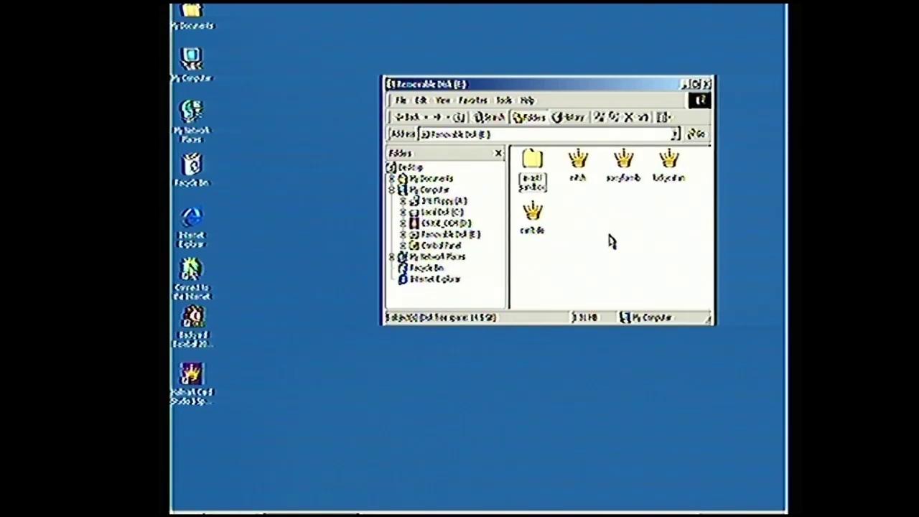
key("ctrl+v")
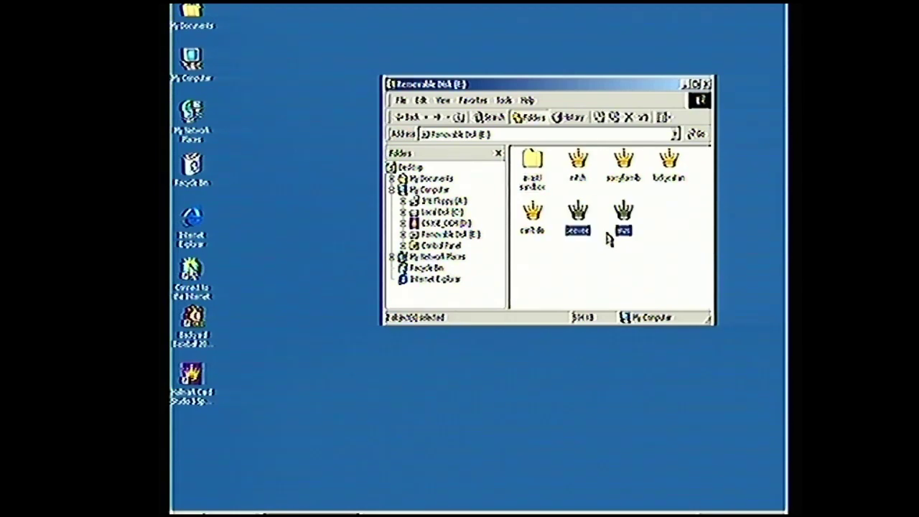
Step: Close the Removable Disk window and stop the USB Mass Storage Device on drive E:
left_click(708, 84)
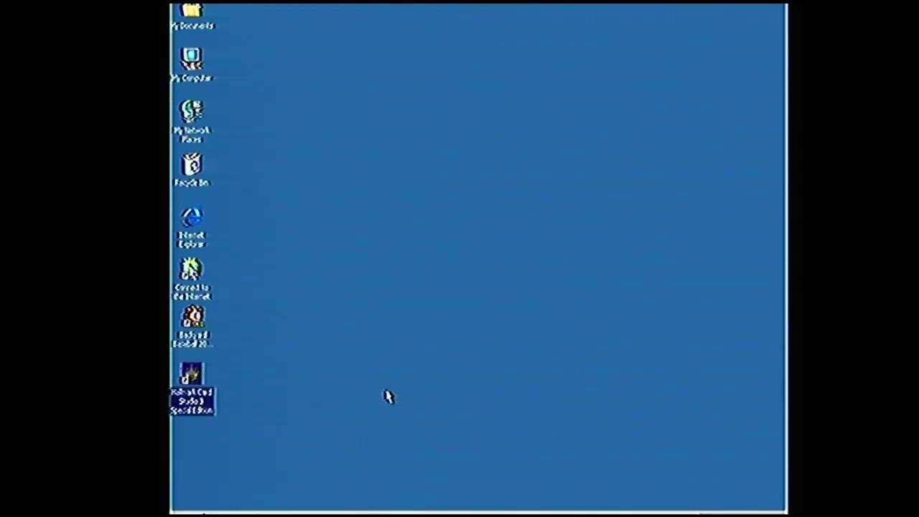
left_click(742, 515)
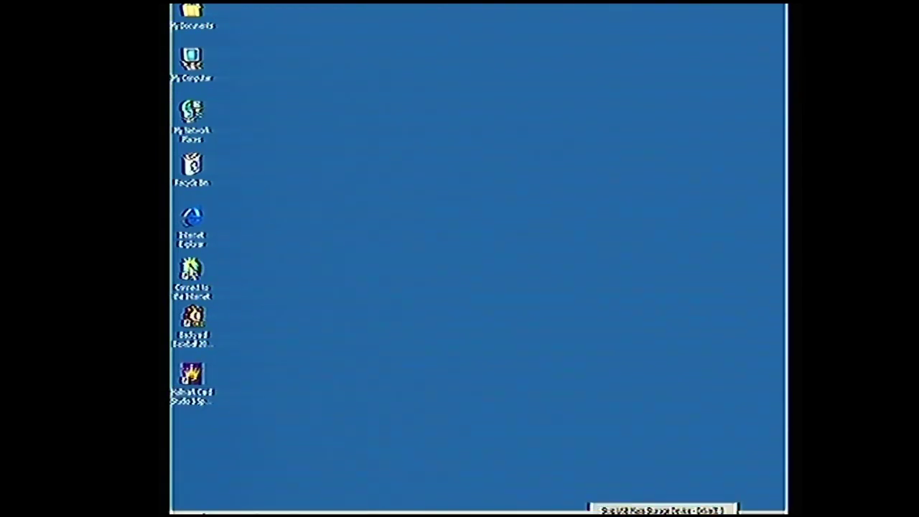
left_click(706, 511)
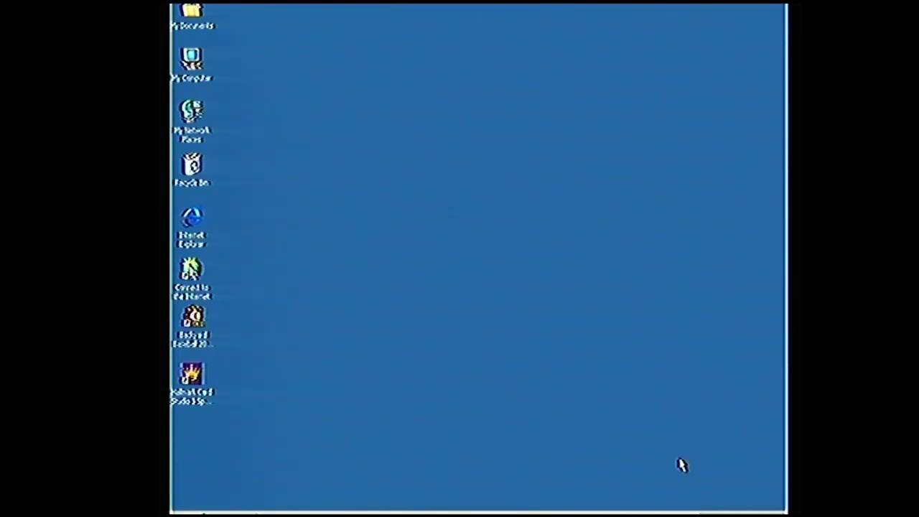